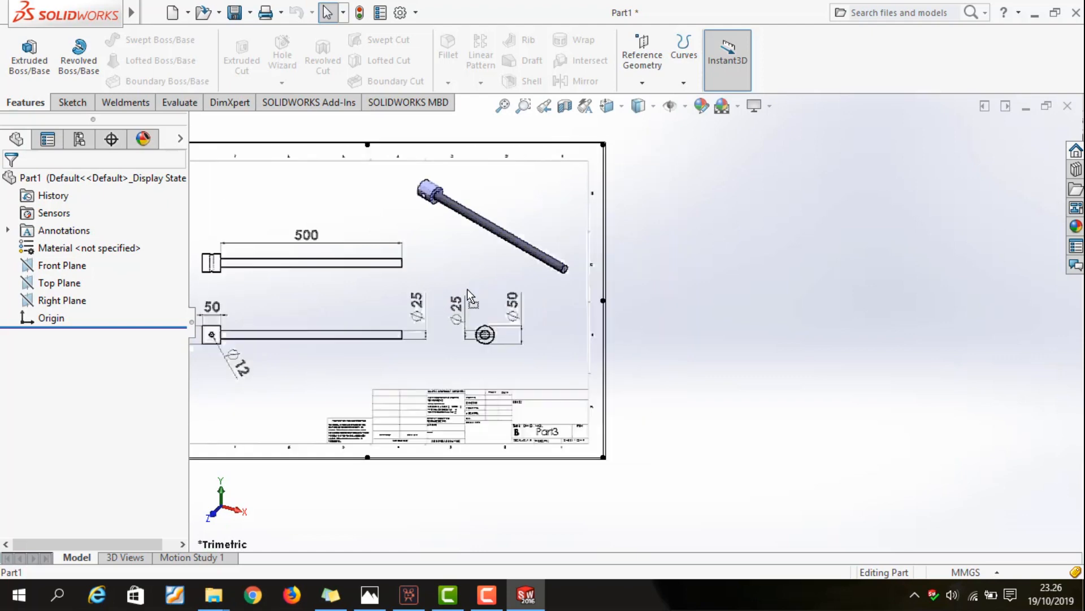
Step: Sketch a circle centred on the origin on the Right Plane and set its radius to 25 mm
left_click(78, 300)
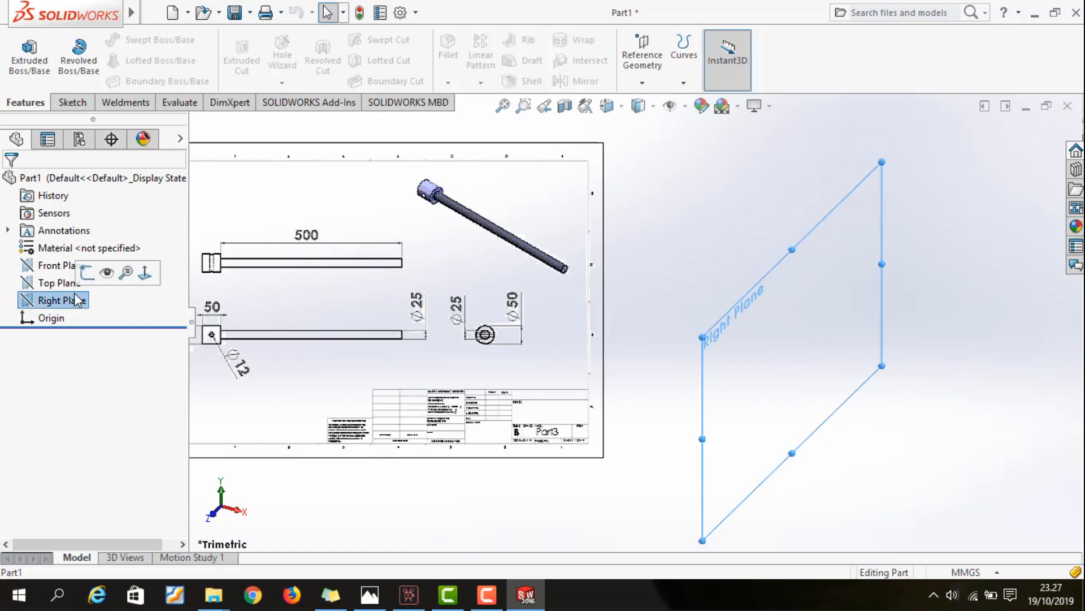
left_click(68, 103)
left_click(22, 46)
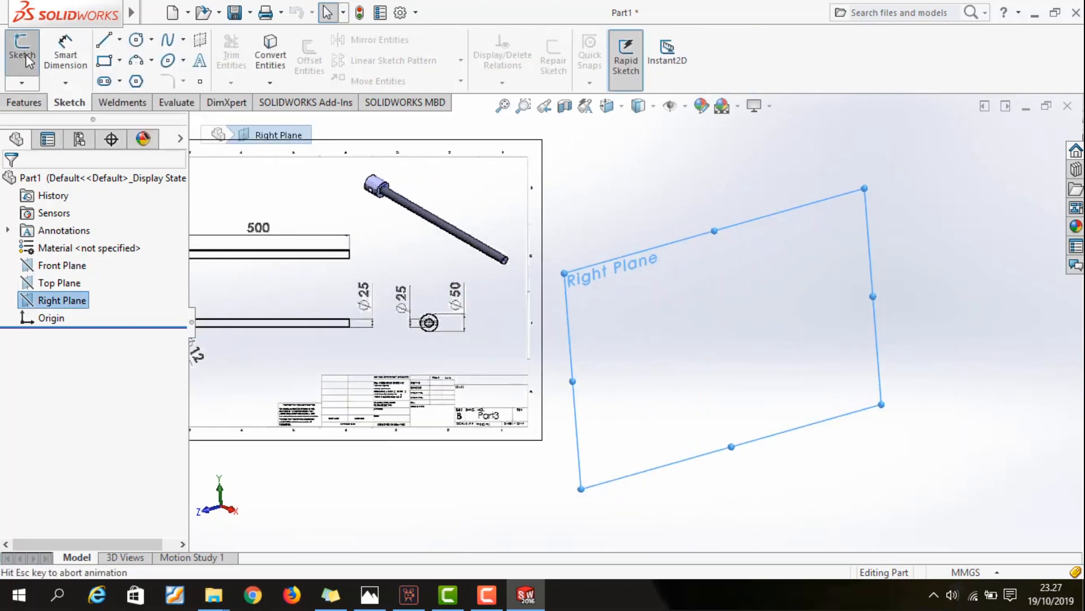
key("z")
key("z")
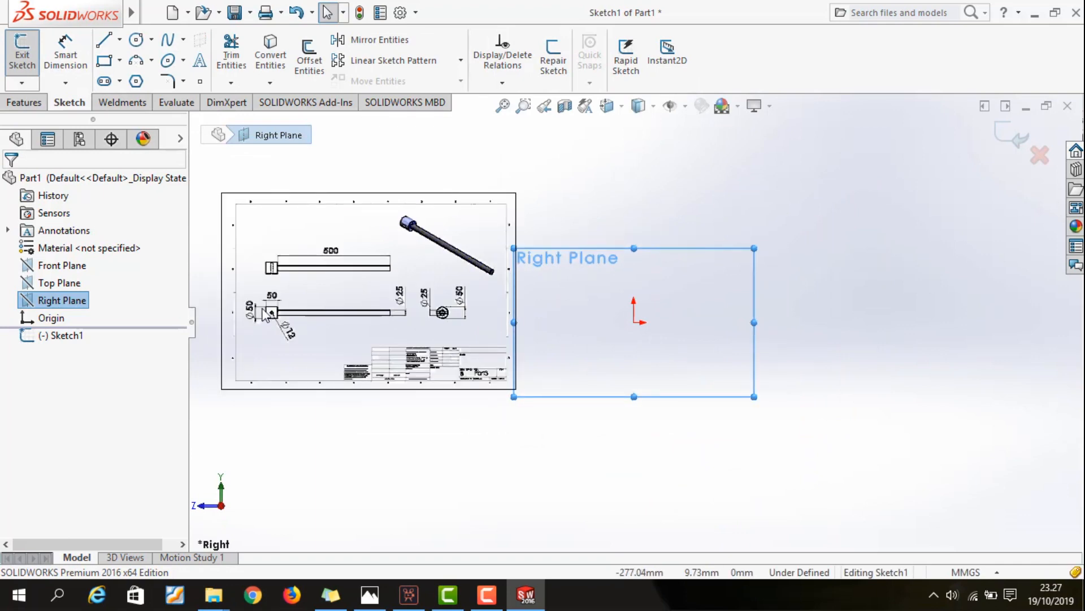
left_click(140, 43)
scroll(639, 328, "down", 5)
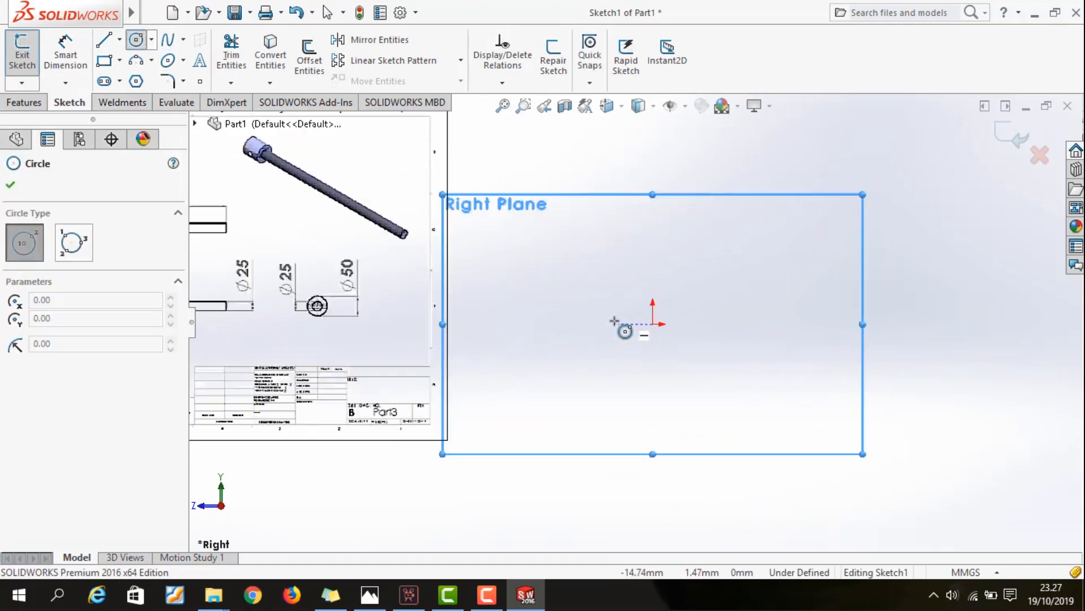
left_click(661, 325)
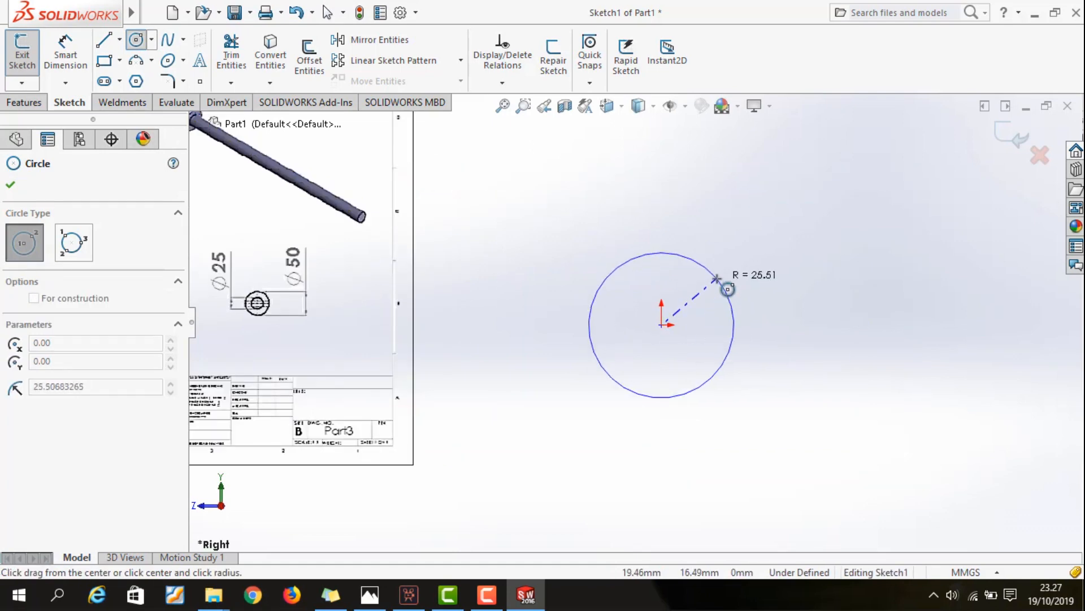
left_click(719, 276)
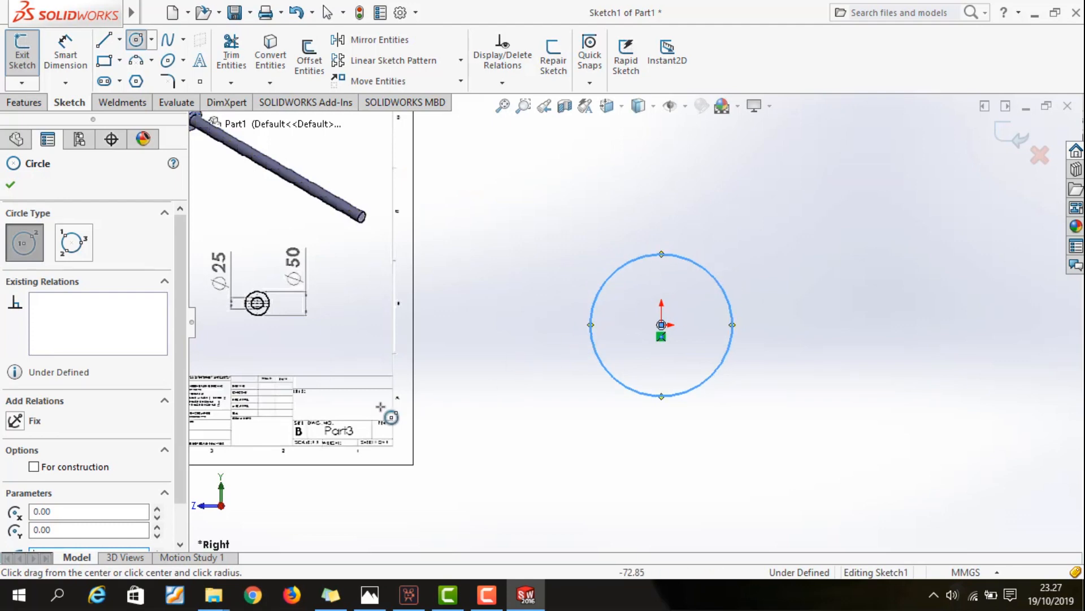
scroll(104, 443, "down", 1)
left_click(90, 510)
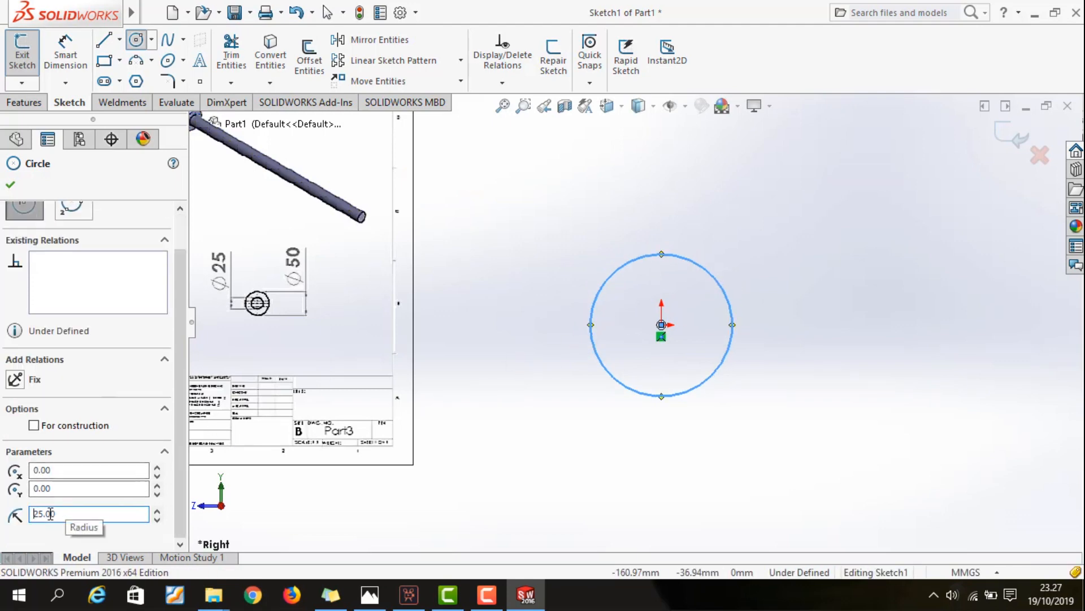
left_click(9, 185)
Step: Extrude the circle as a Blind boss 50 mm deep to form the cylindrical head
left_click(24, 103)
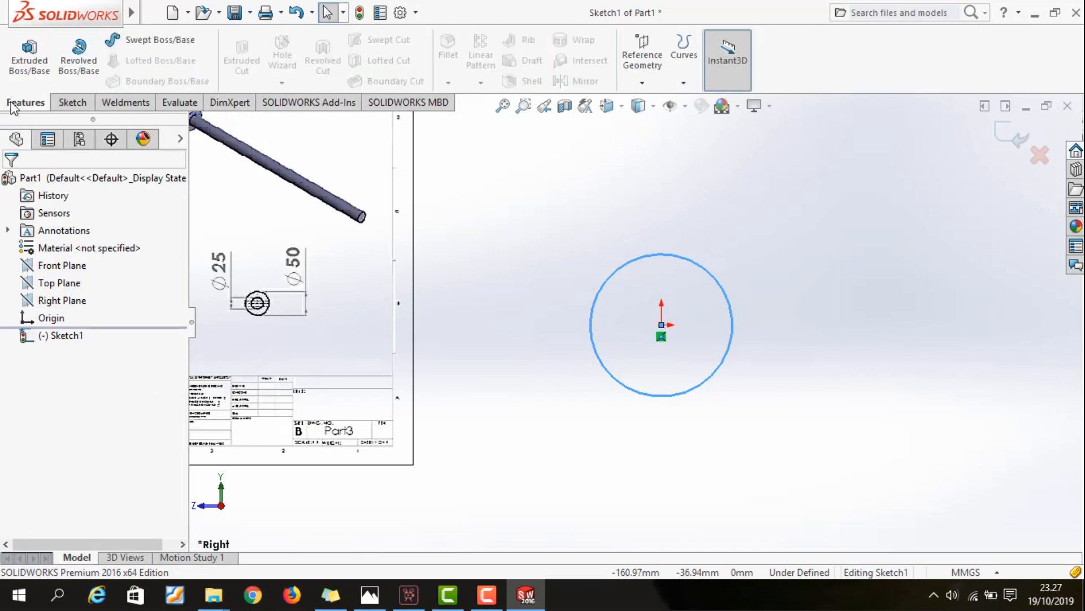
left_click(23, 70)
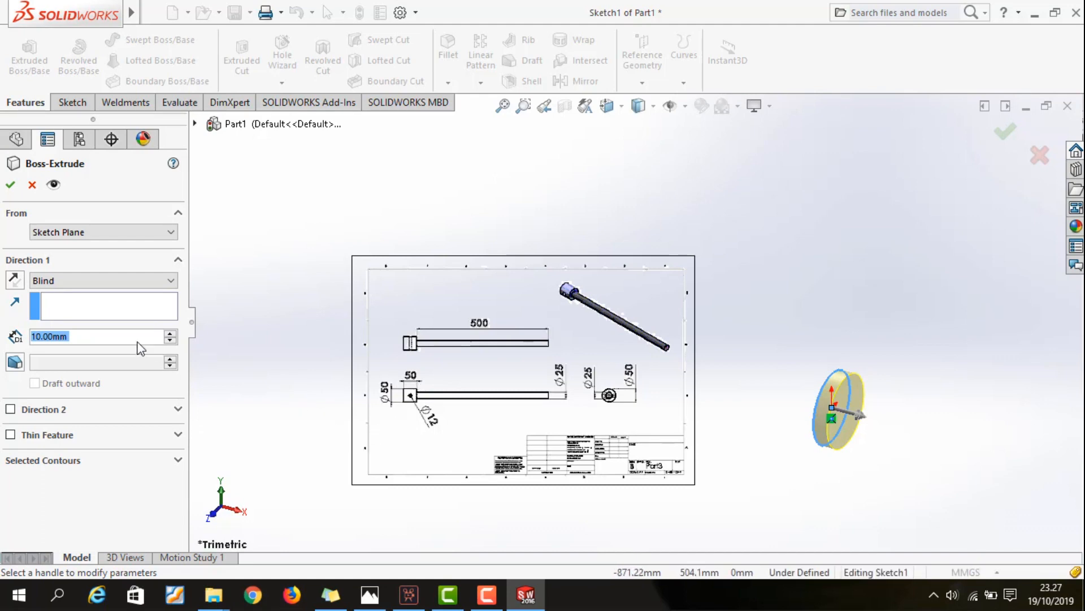
type("50")
key("Return")
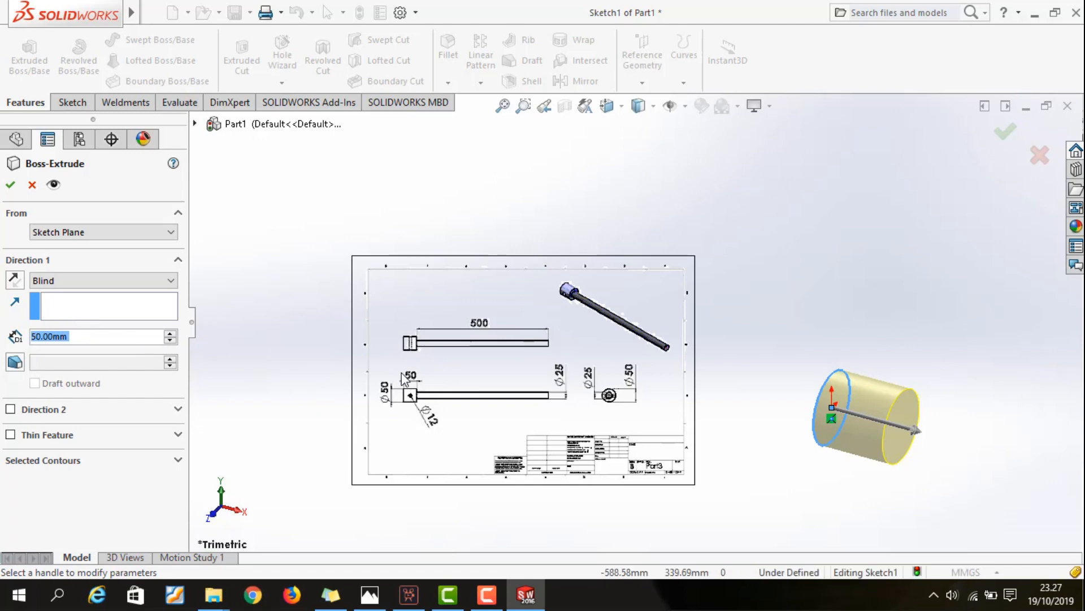
left_click(11, 186)
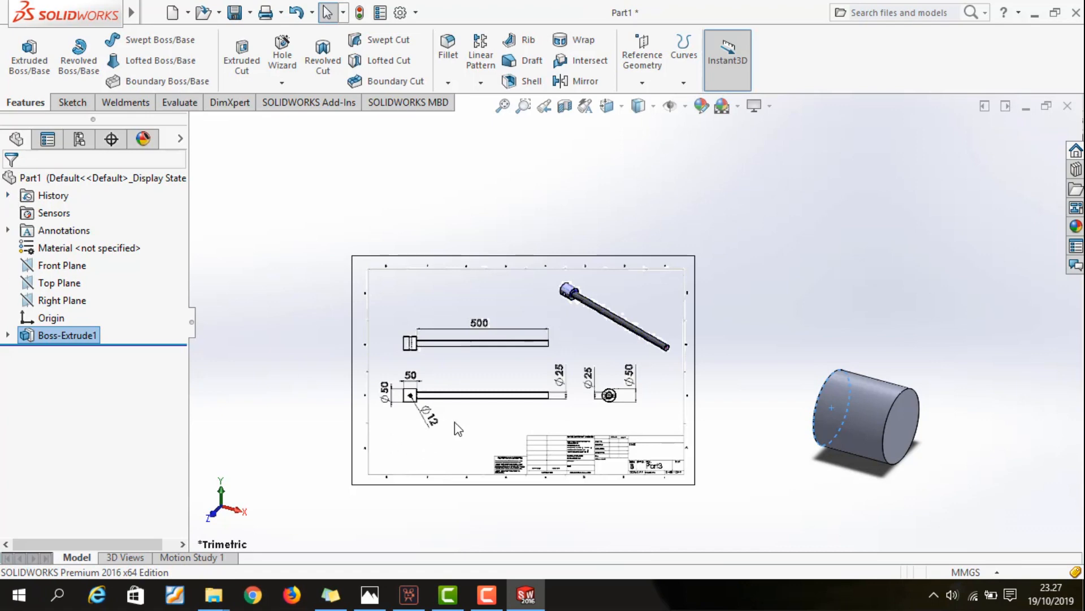
left_click(843, 281)
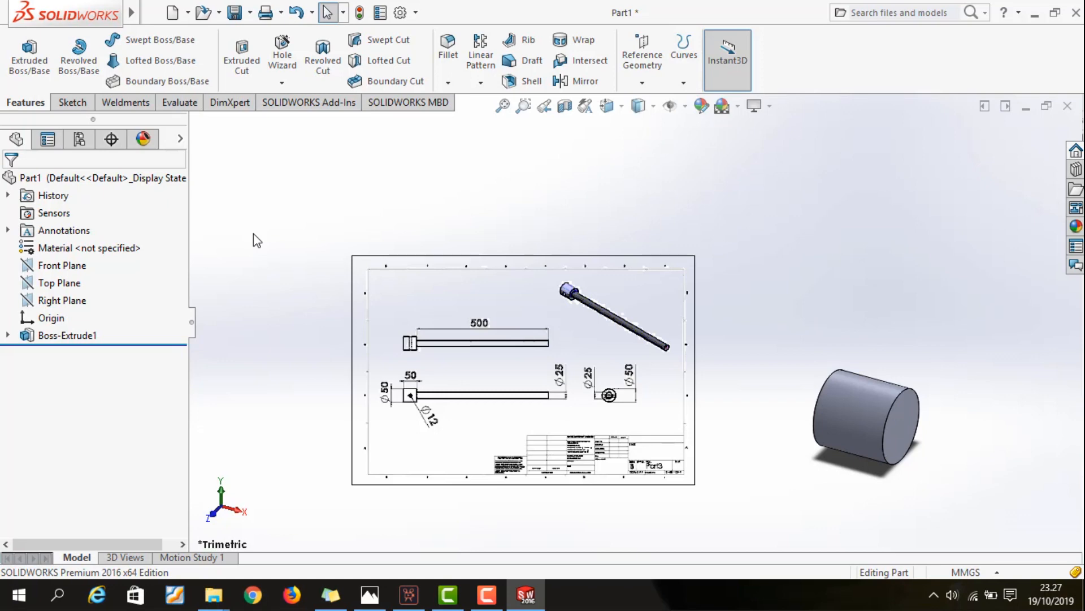
Step: On the Front Plane, sketch a circle with a 6 mm radius, centred about 24 mm along the cylinder's axis from the origin
left_click(62, 265)
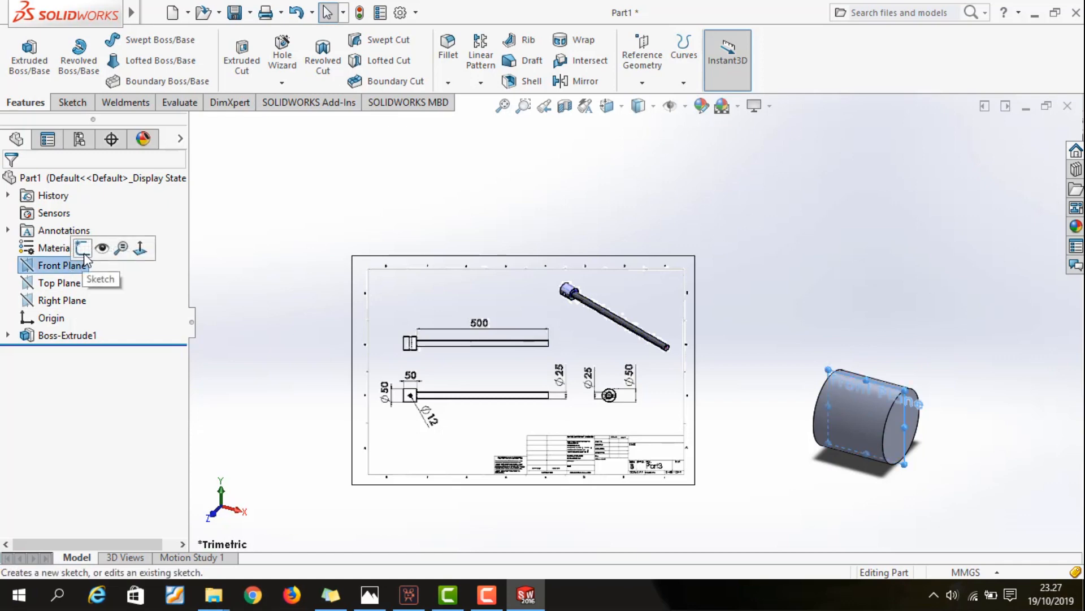
left_click(82, 249)
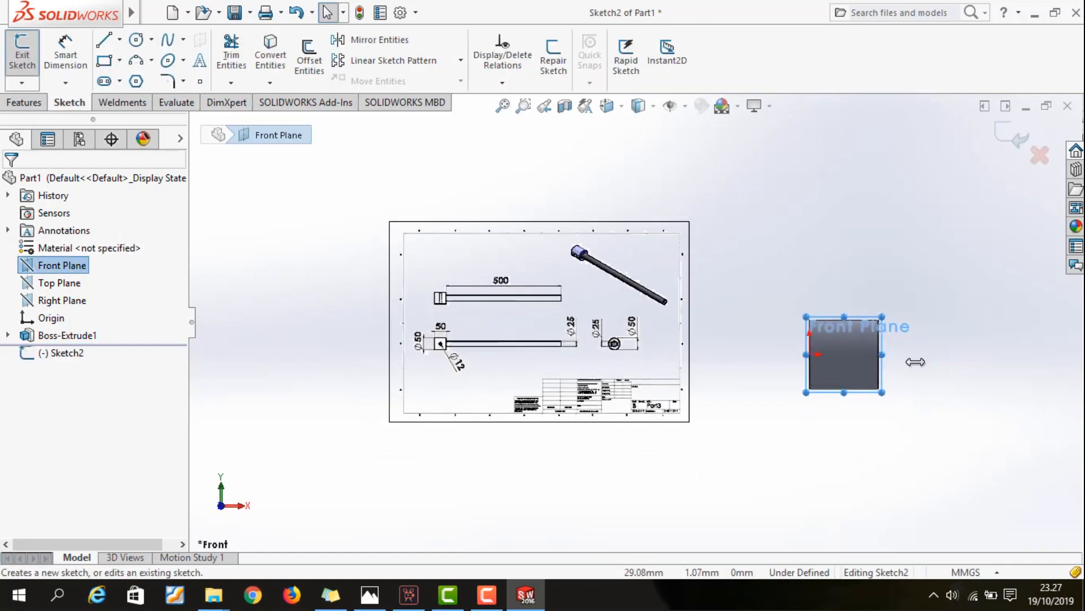
scroll(839, 350, "down", 2)
scroll(841, 356, "down", 3)
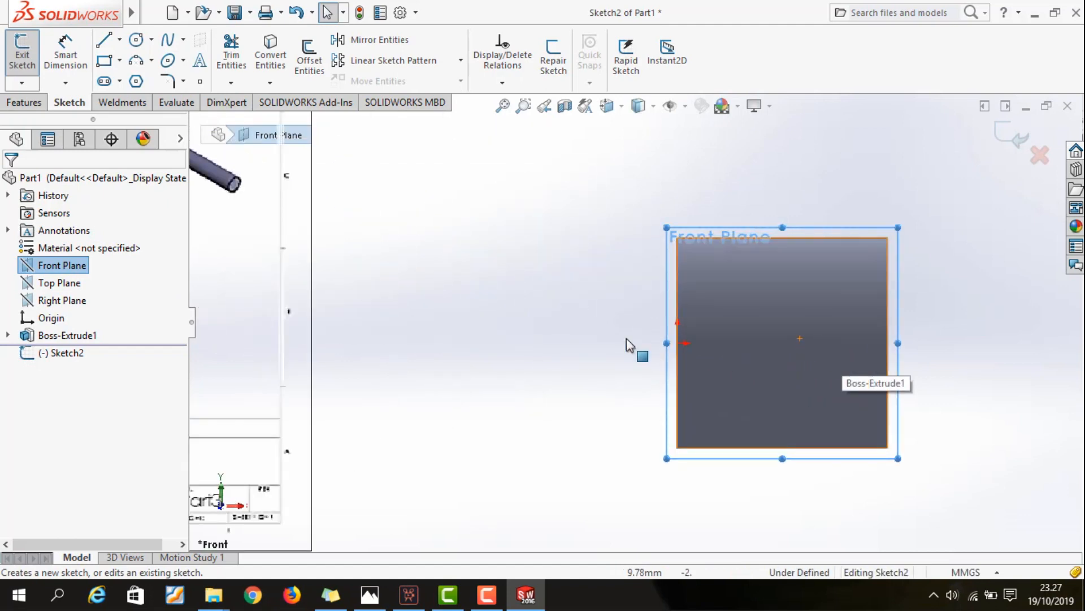
left_click(136, 43)
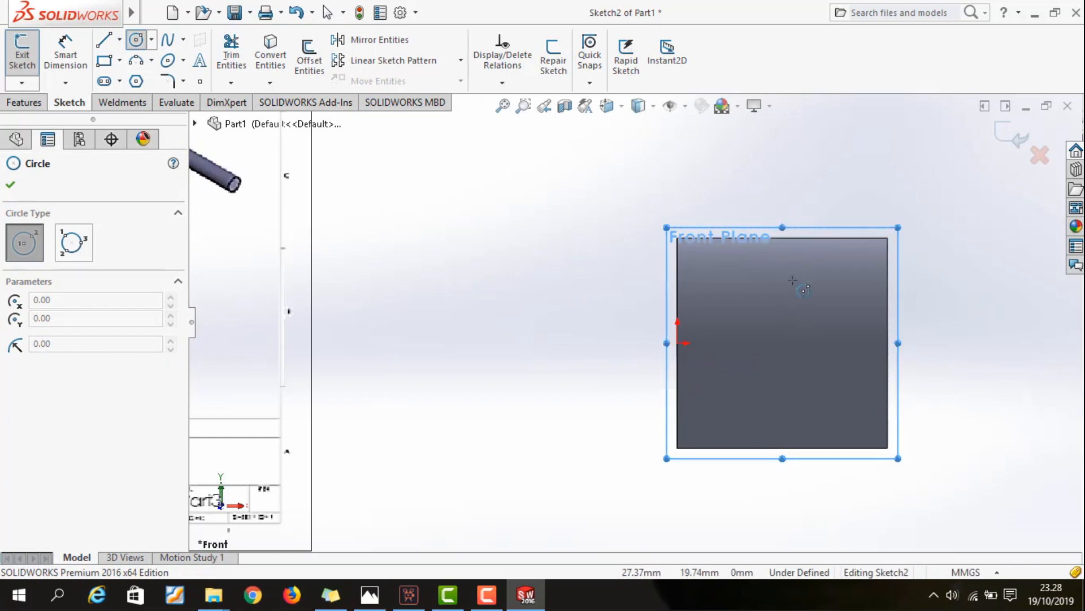
left_click(779, 344)
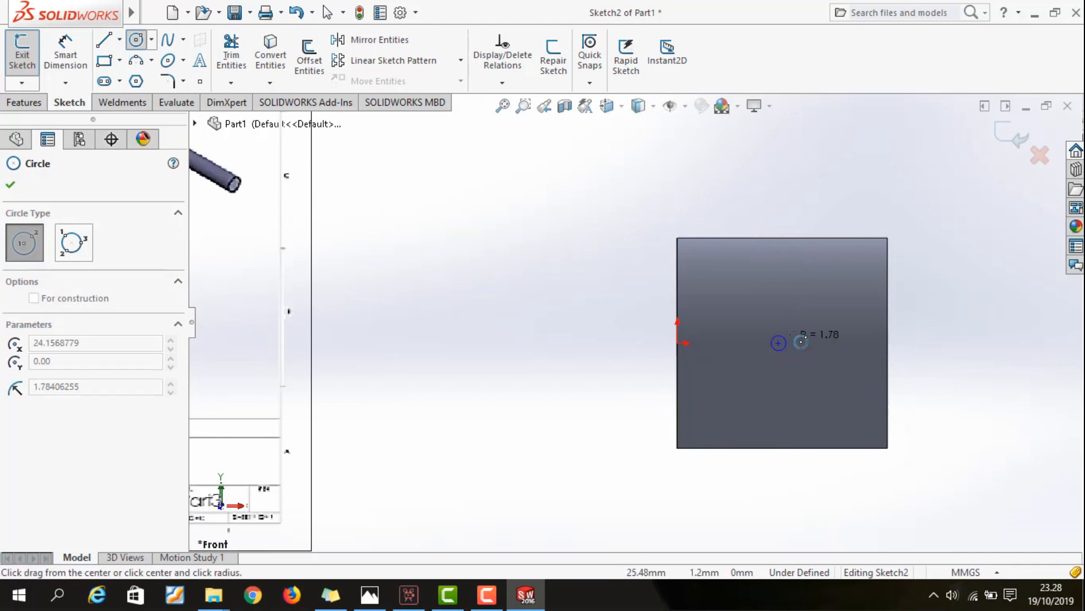
left_click(805, 341)
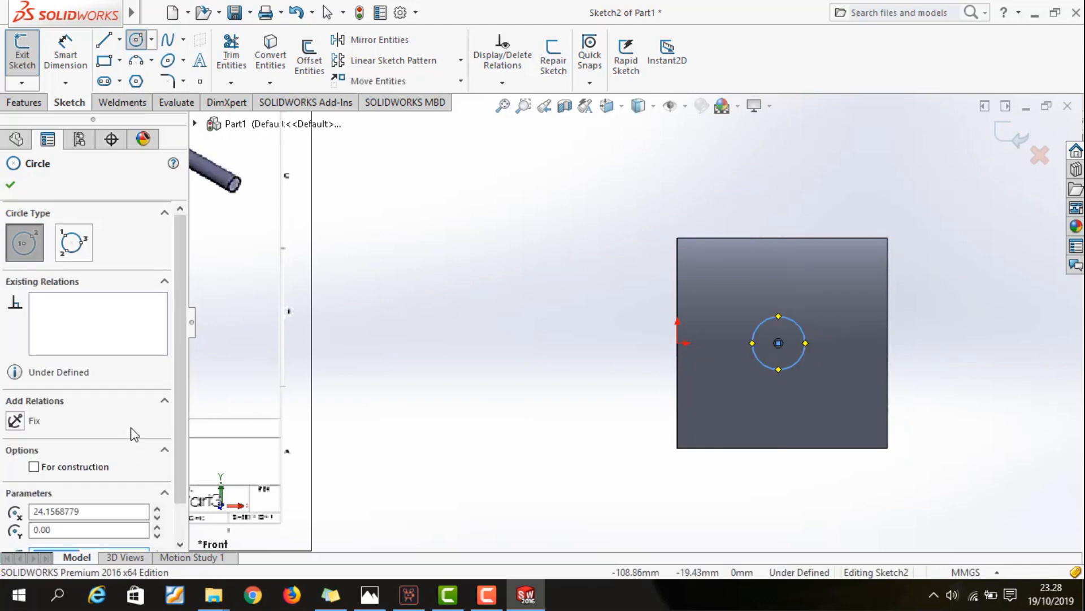
scroll(121, 435, "down", 1)
scroll(383, 366, "up", 2)
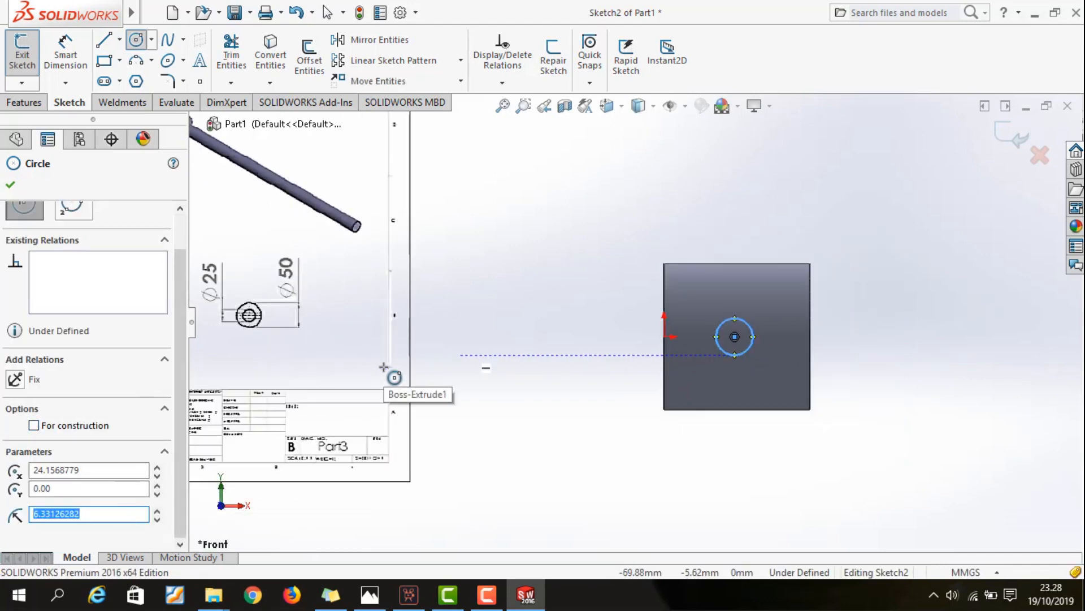
scroll(235, 326, "up", 2)
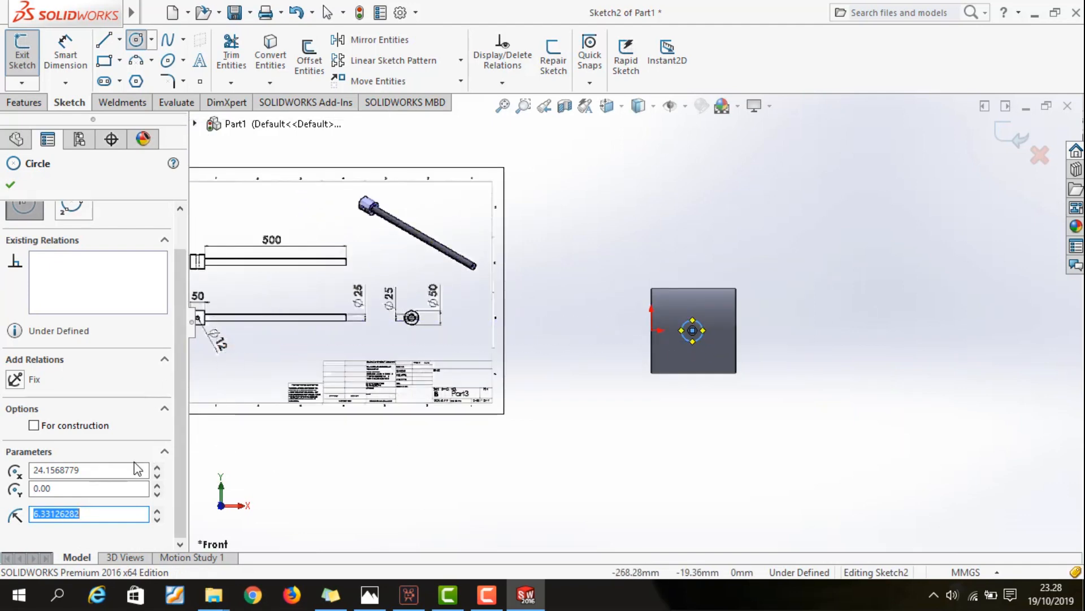
key("Return")
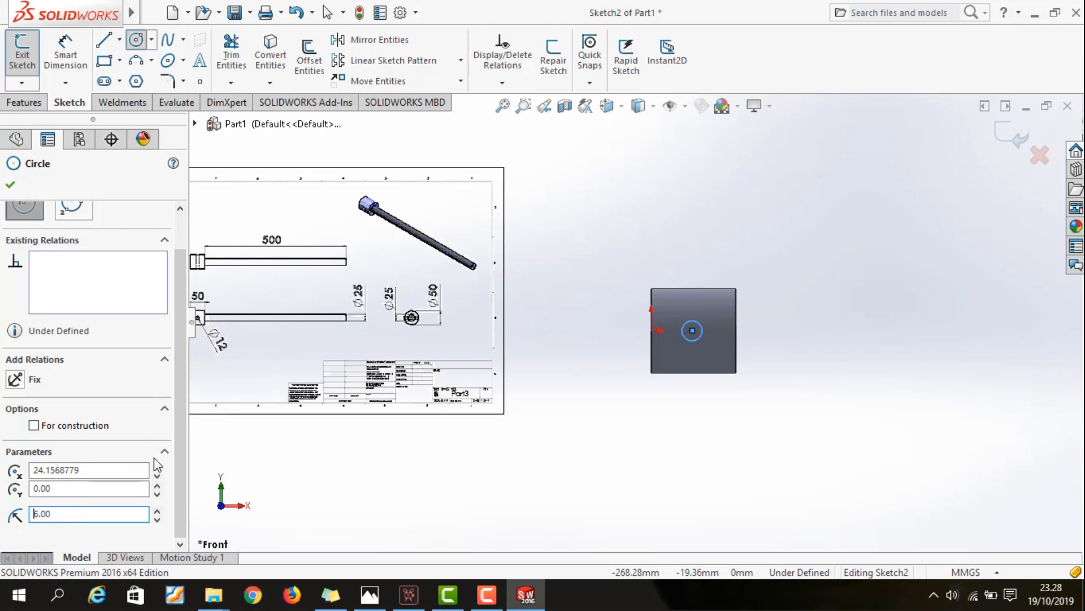
left_click(10, 185)
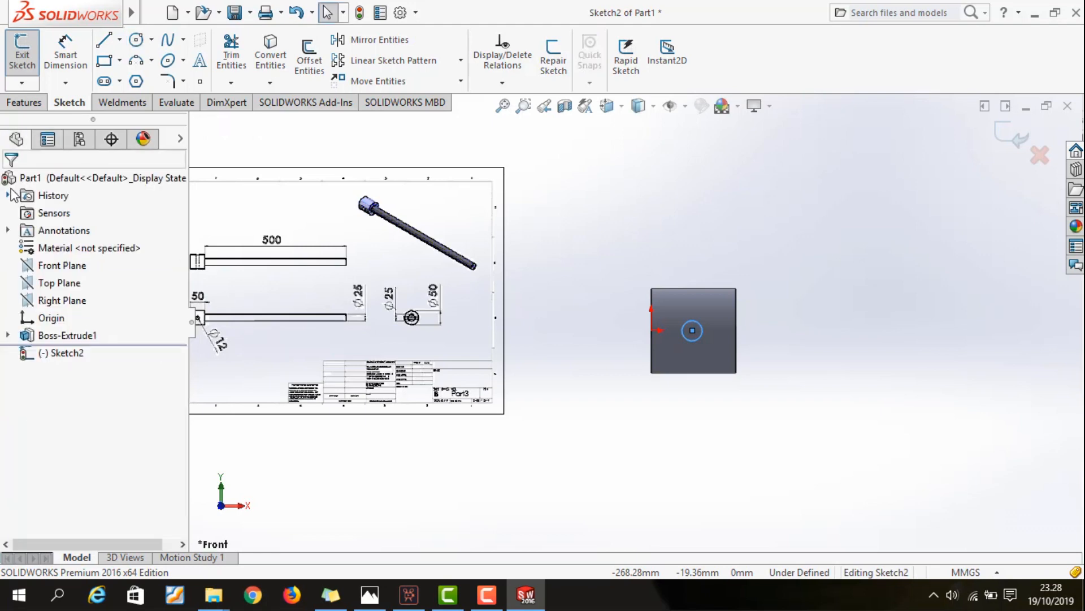
Step: Dimension the small circle's centre to the cylinder's end edge at the origin and set the distance to 25 mm
left_click(65, 47)
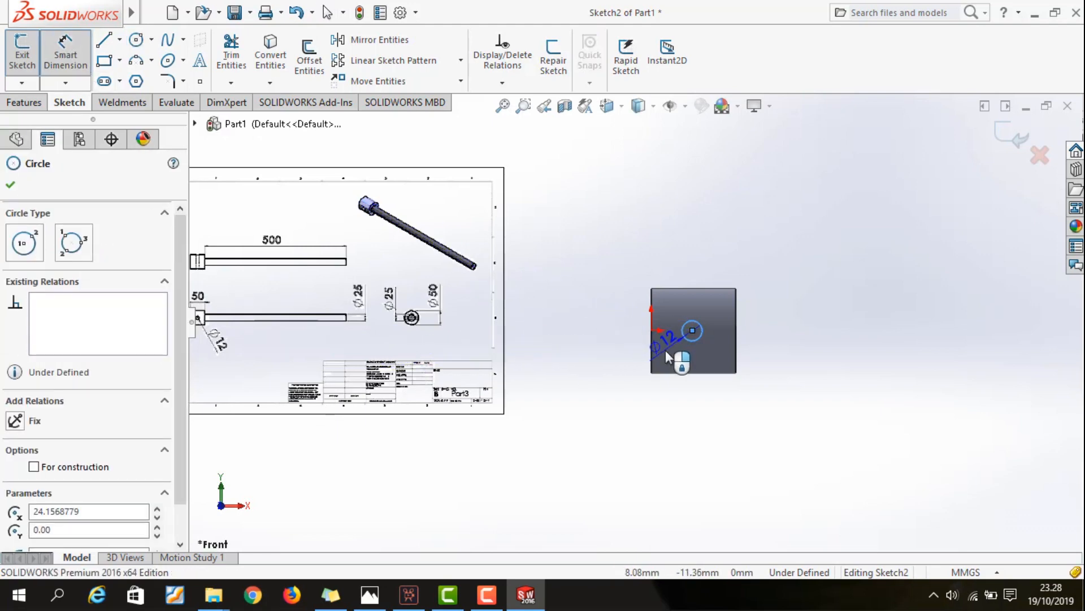
key("Escape")
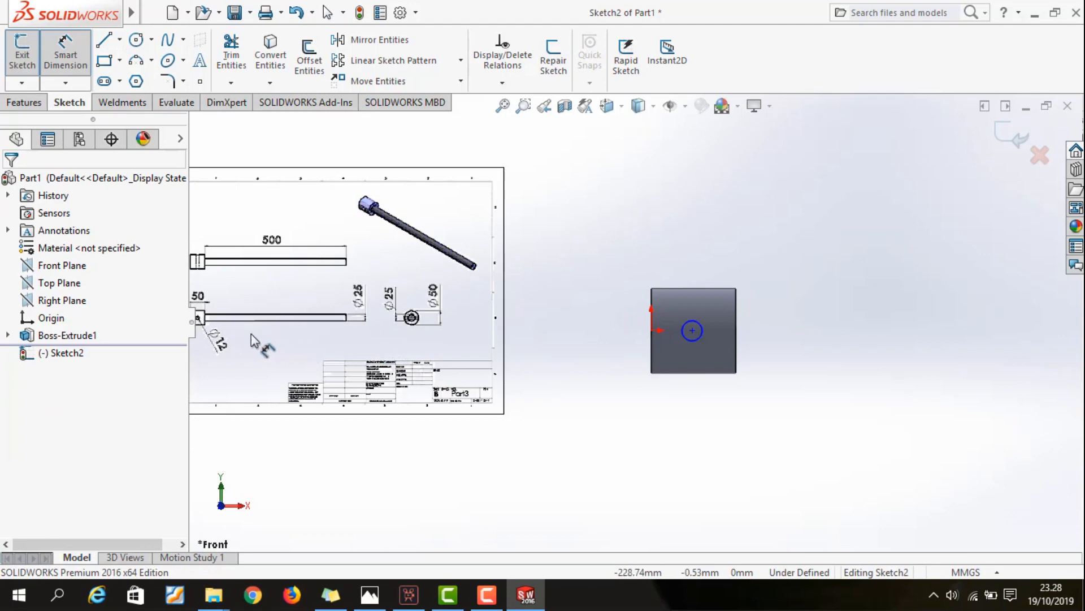
scroll(283, 337, "up", 1)
scroll(636, 328, "down", 5)
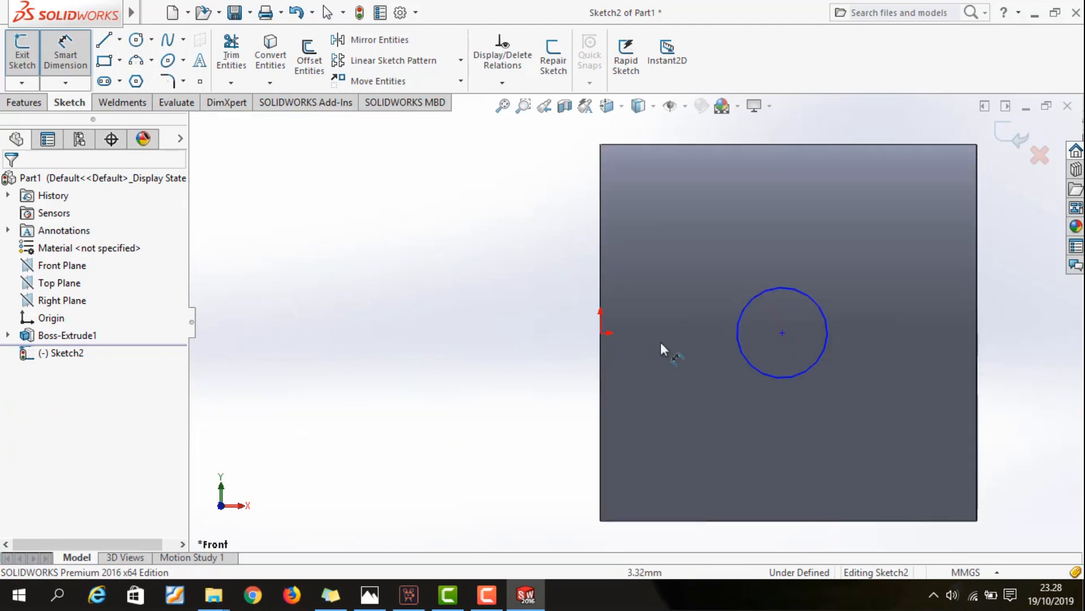
left_click(782, 332)
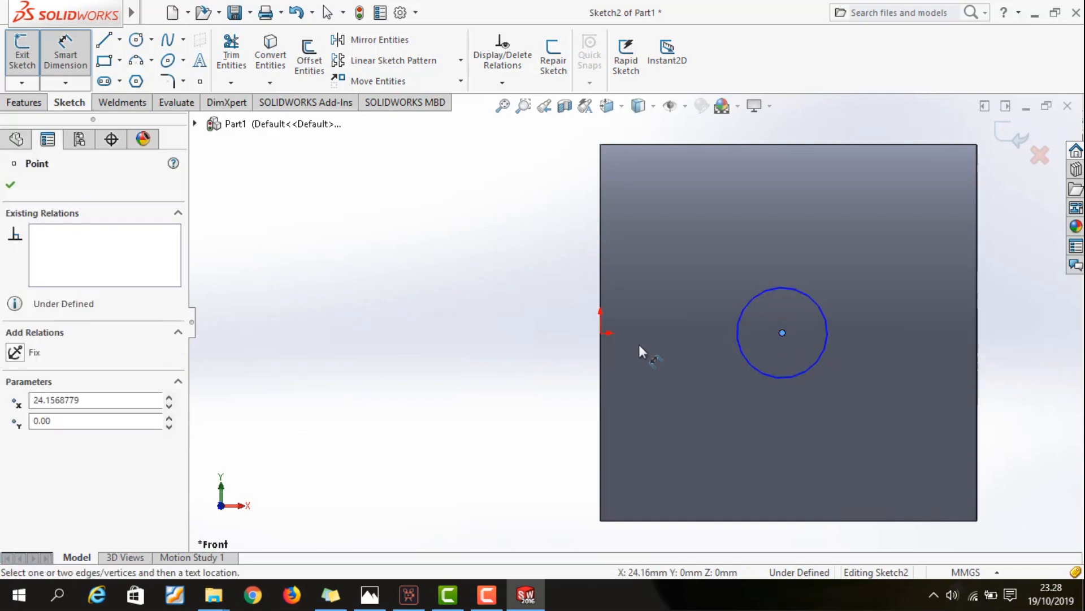
left_click(600, 346)
scroll(714, 530, "down", 2)
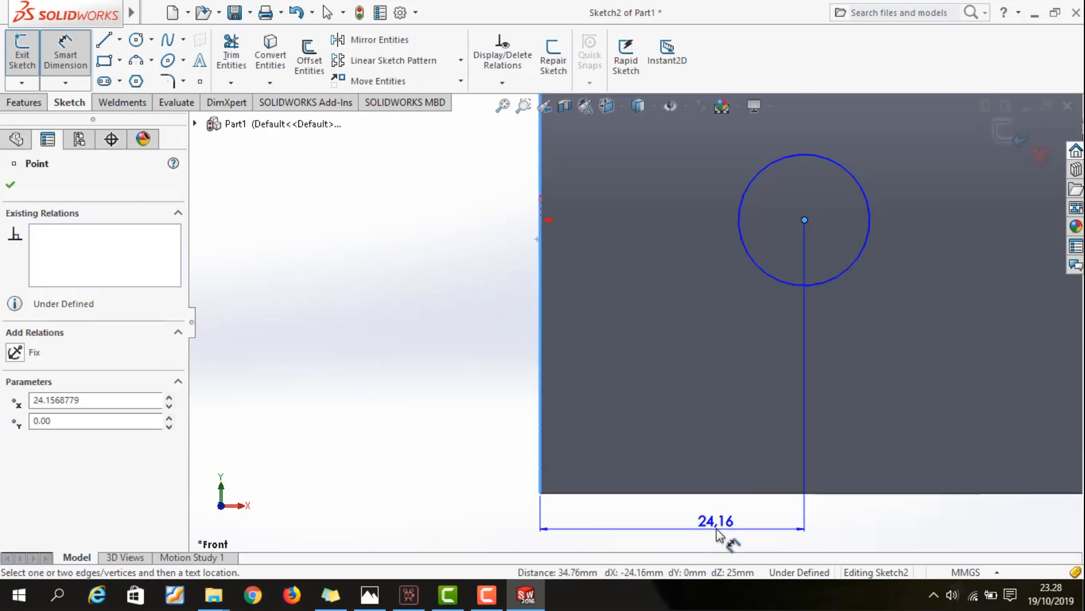
scroll(715, 523, "up", 2)
left_click(713, 517)
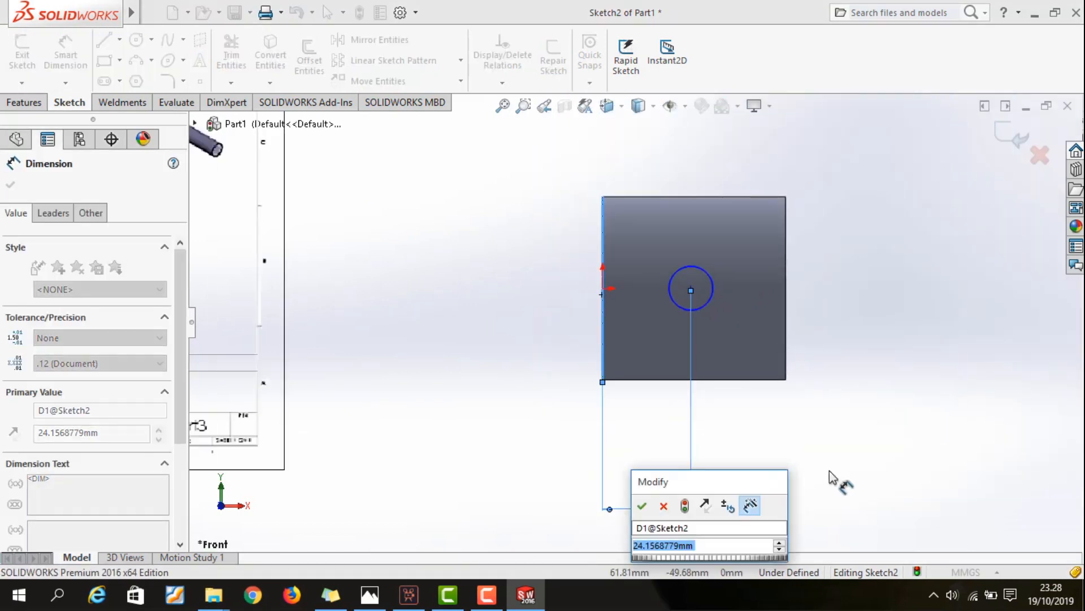
key("Return")
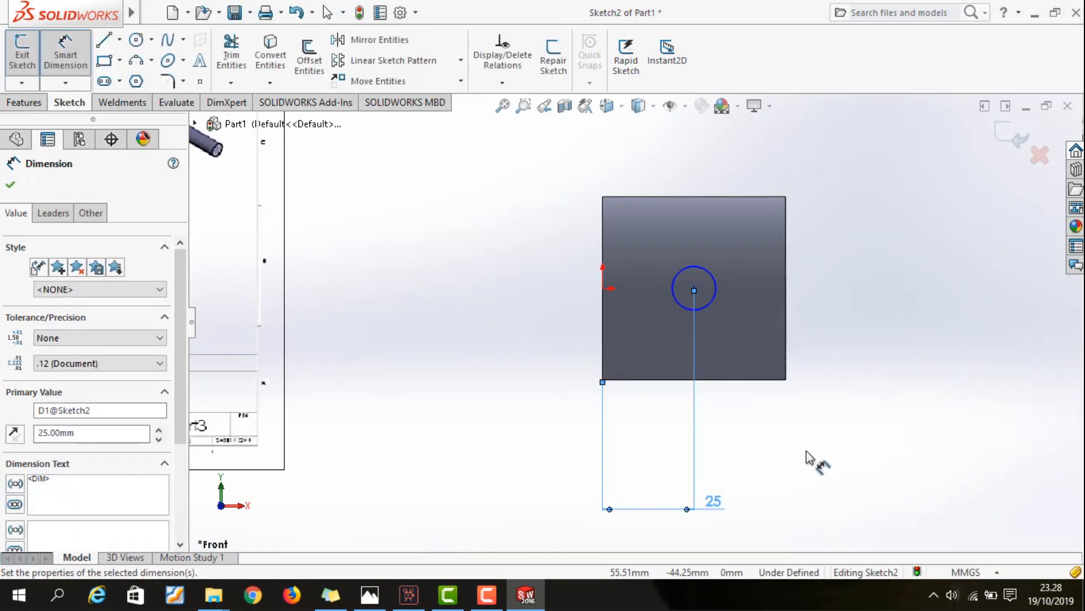
key("Escape")
Step: Add a Horizontal relation between the small circle's centre point and the origin
scroll(706, 296, "up", 2)
scroll(673, 296, "down", 3)
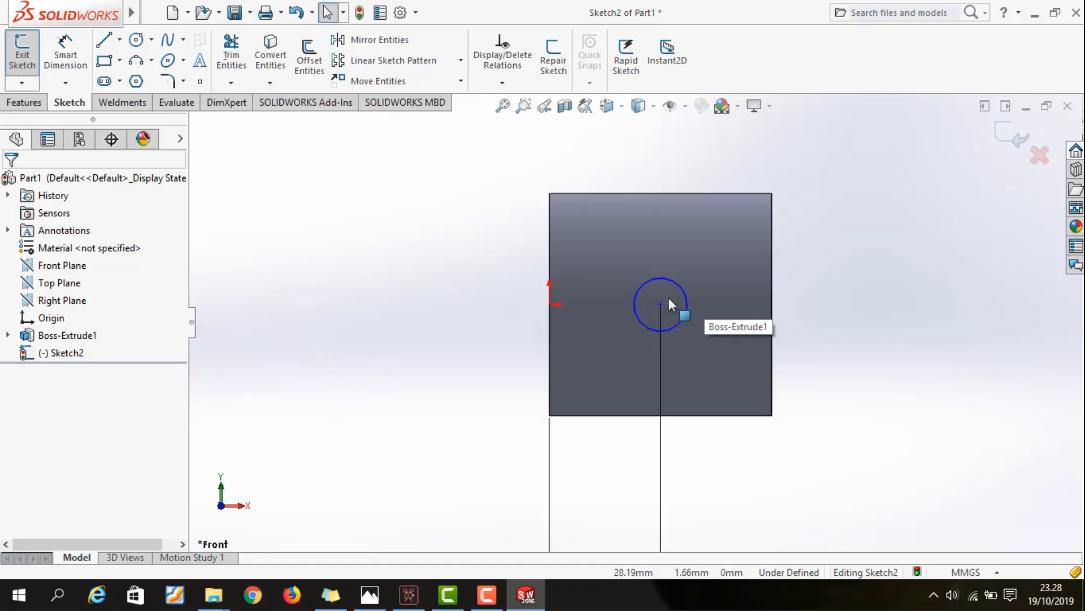
scroll(631, 314, "down", 3)
scroll(632, 311, "up", 2)
scroll(690, 300, "down", 2)
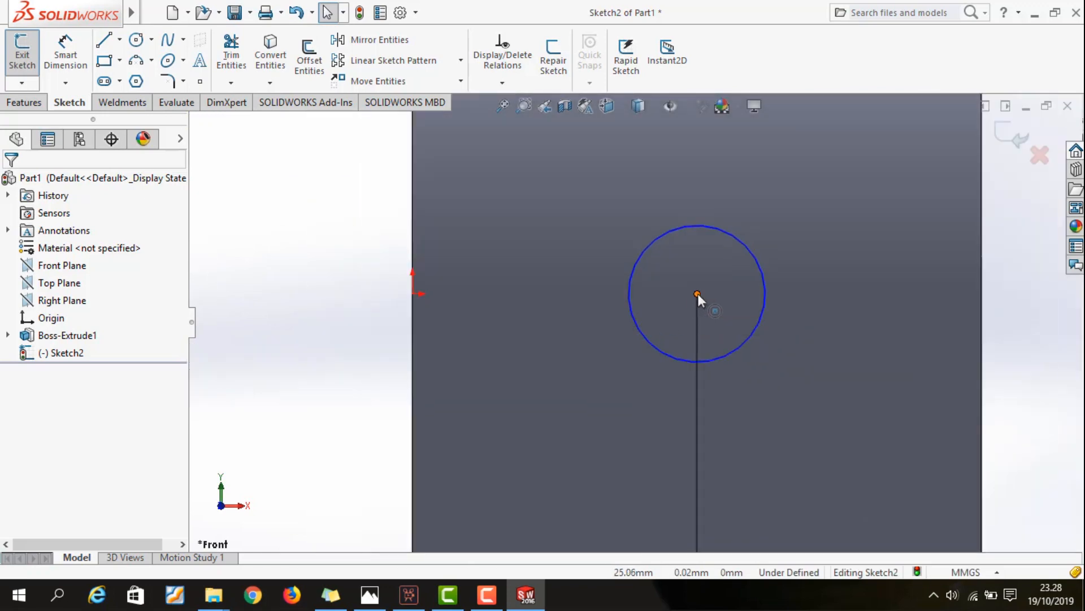
left_click(698, 293)
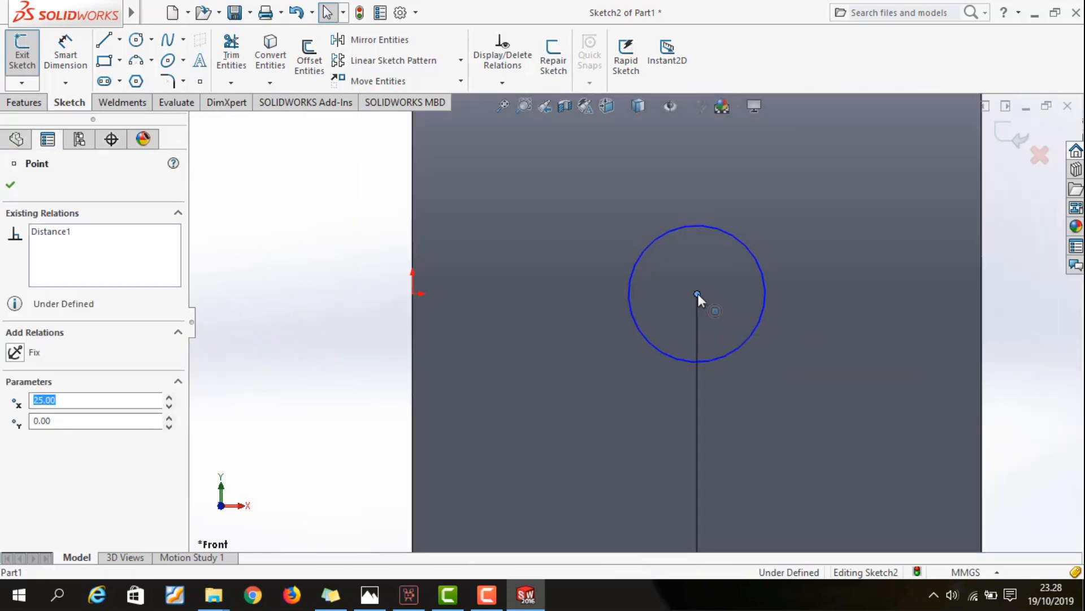
left_click(413, 292, "ctrl")
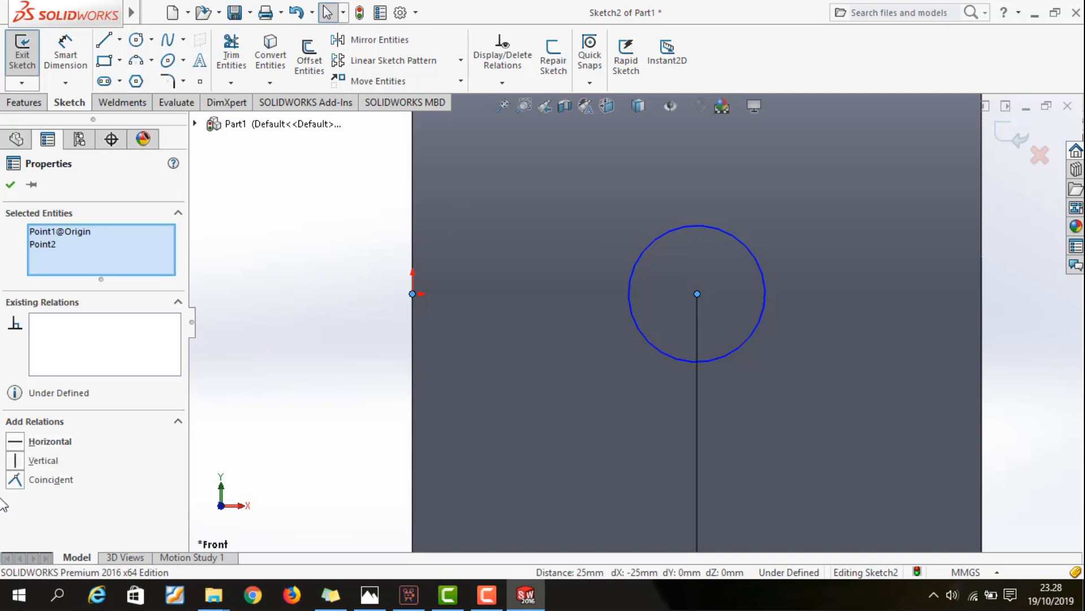
left_click(56, 443)
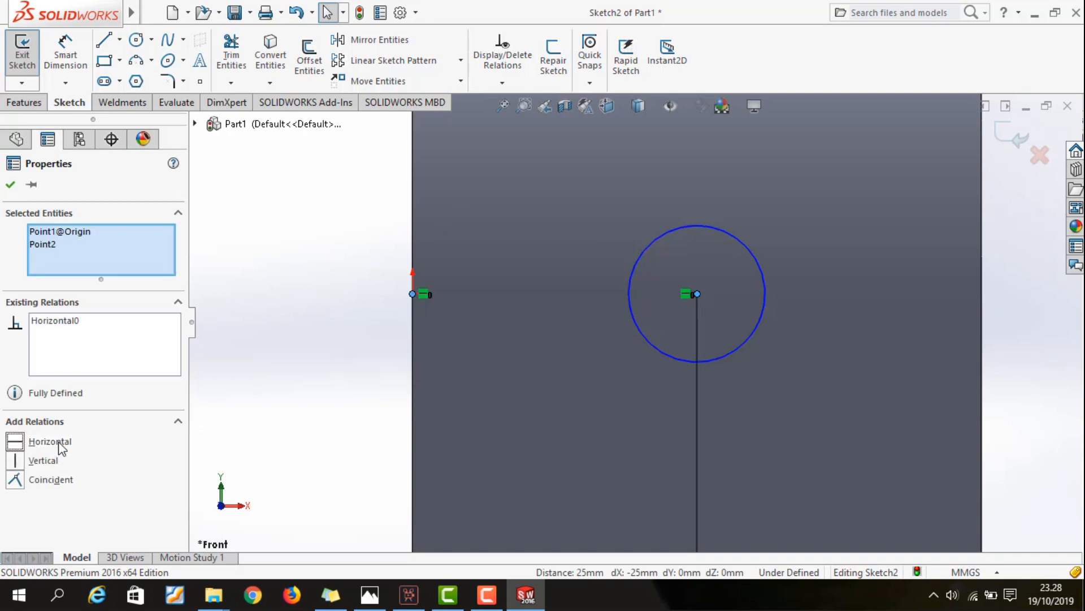
left_click(10, 184)
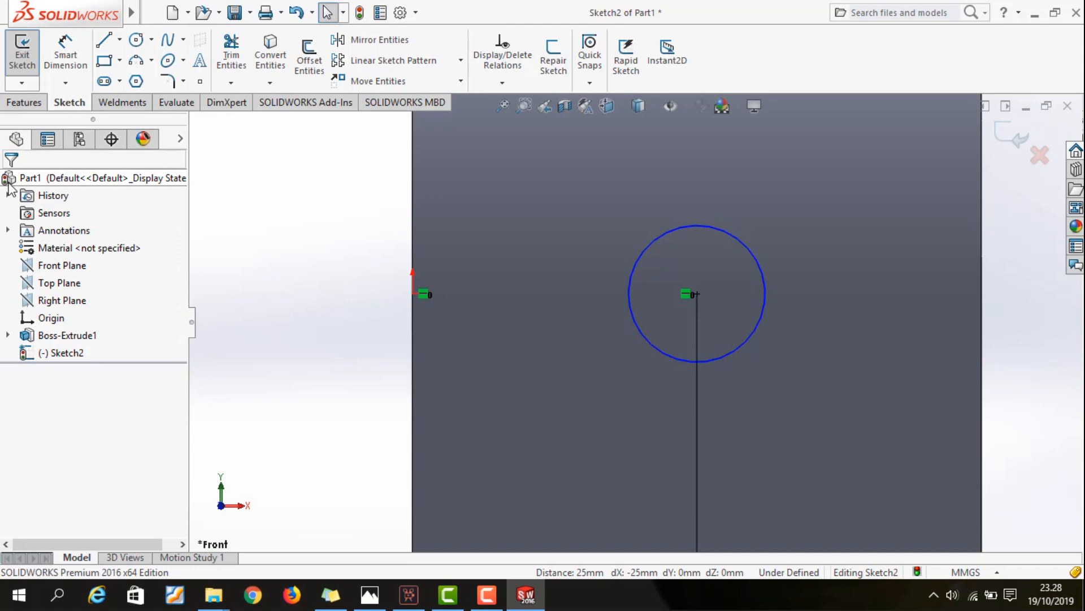
Step: Cut-extrude the small circle with a Mid Plane end condition 70 mm deep to form the cross hole through the head
left_click(31, 108)
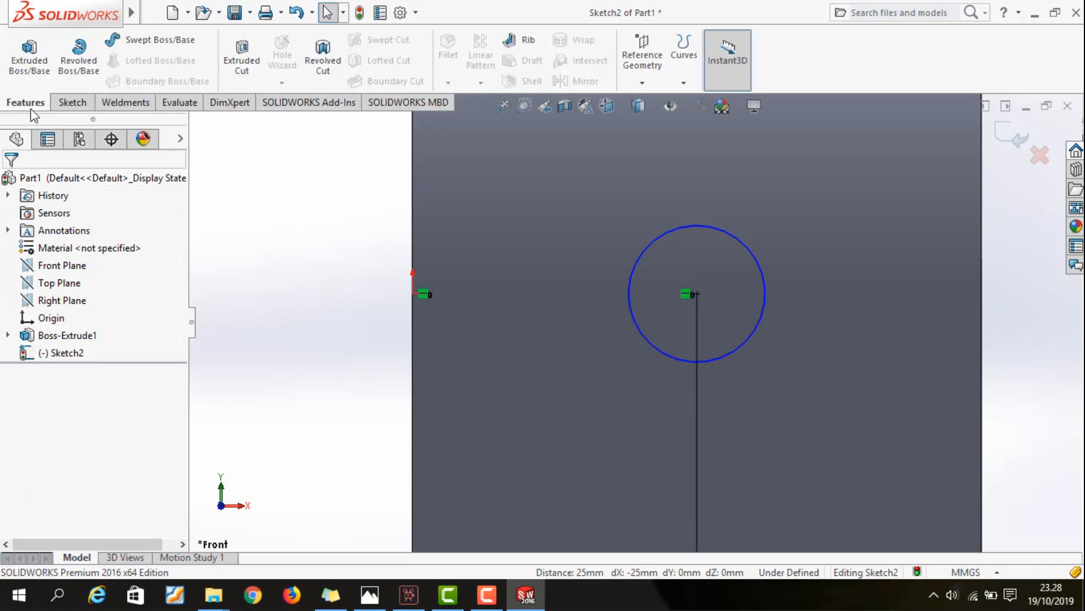
left_click(233, 57)
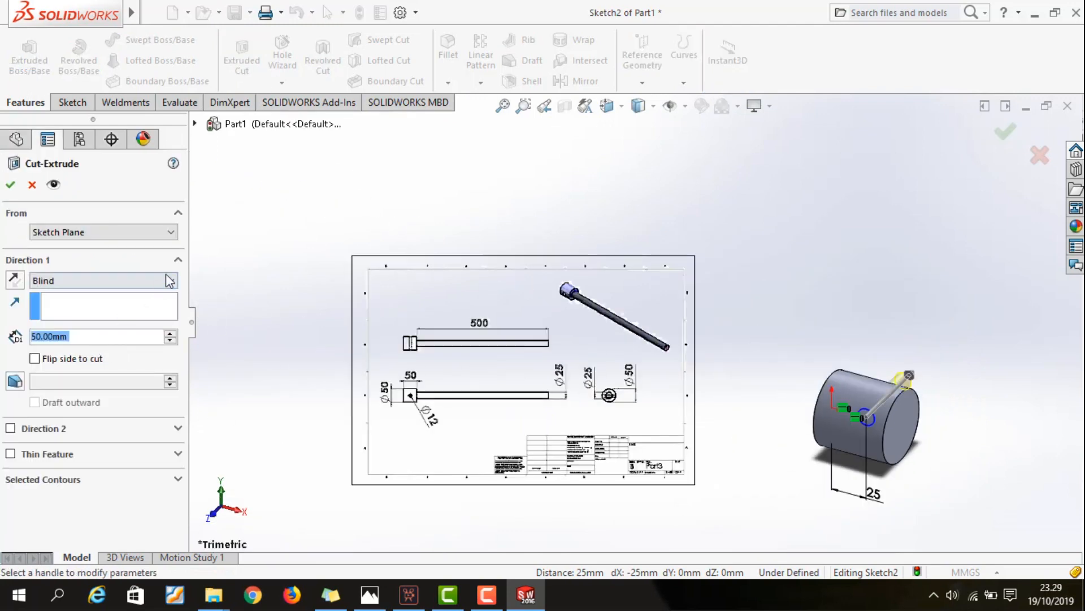
left_click(168, 281)
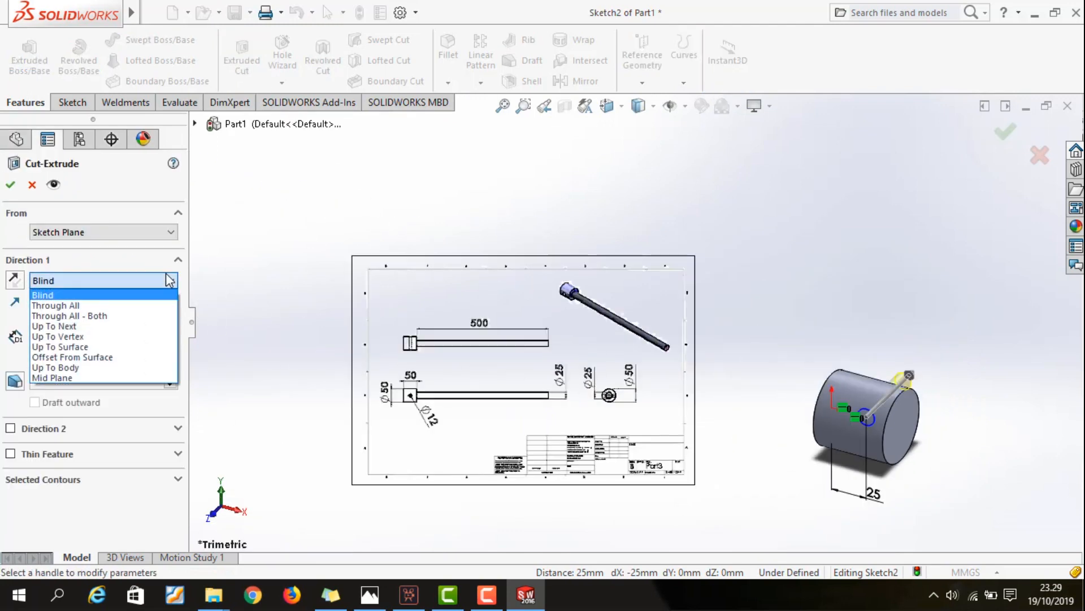
left_click(93, 378)
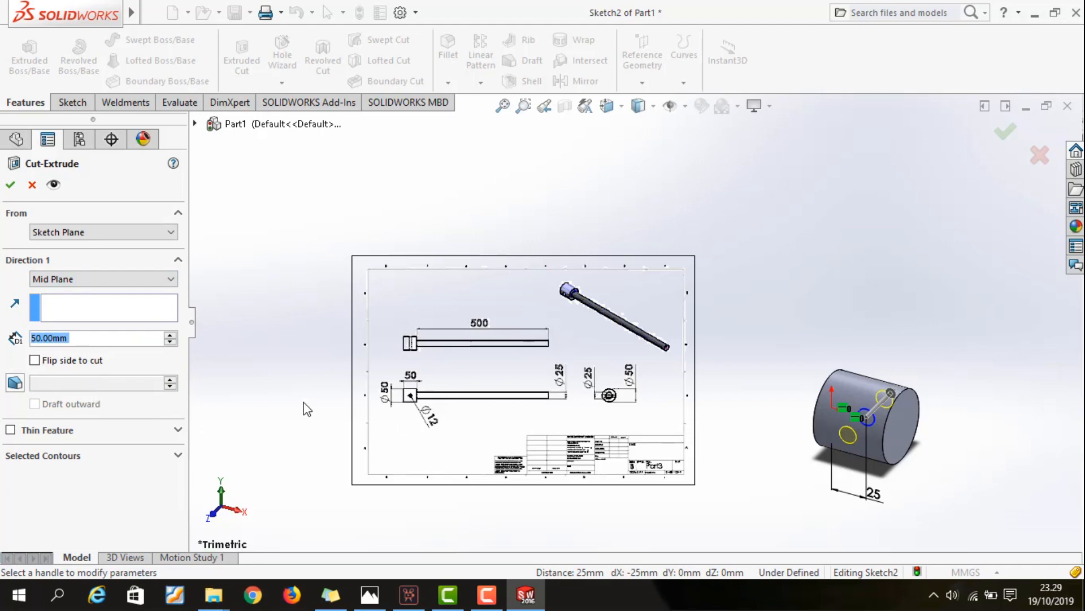
scroll(972, 447, "up", 3)
mouse_move(884, 446)
middle_mouse_down()
mouse_move(868, 445)
mouse_move(823, 482)
middle_mouse_up()
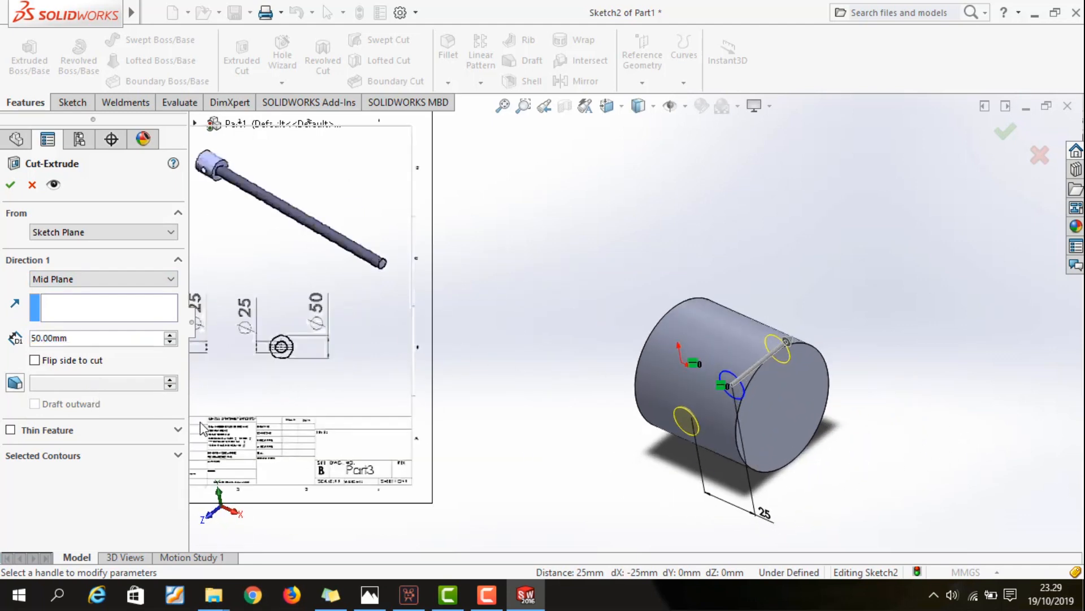
left_click(170, 335)
left_click(169, 335)
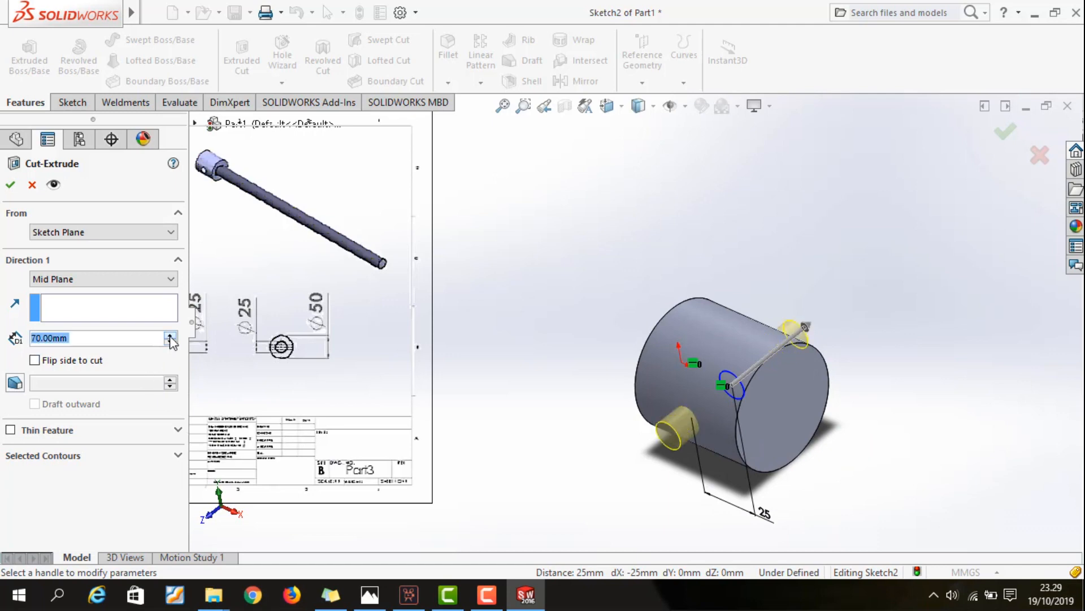
left_click(11, 184)
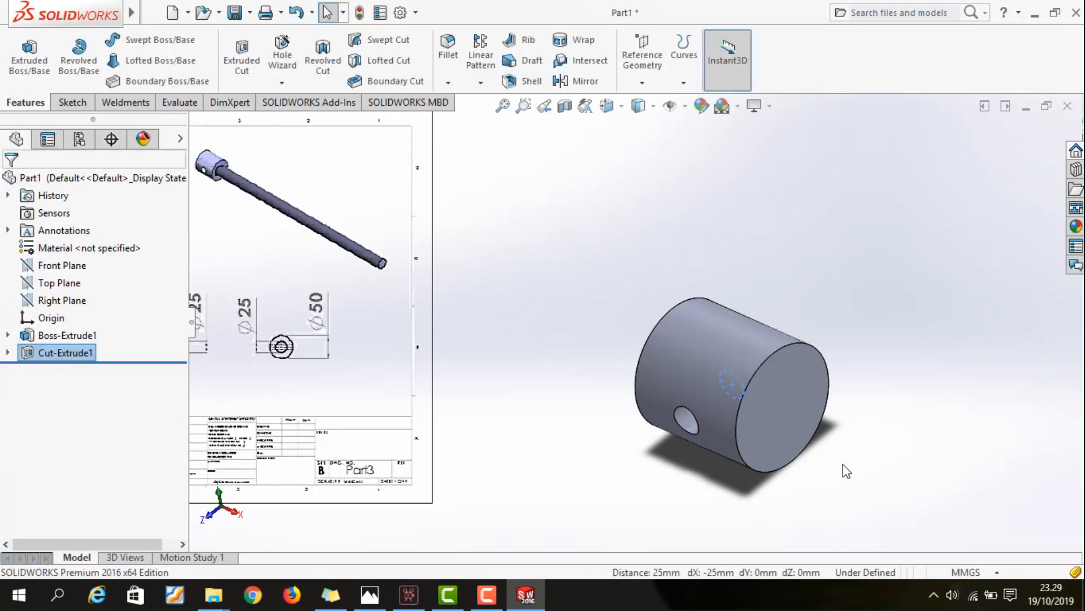
left_click(871, 436)
Step: On the head's flat end face, sketch a circle about 19 mm in diameter centred on the origin
scroll(843, 454, "up", 3)
middle_click_drag(749, 452, 795, 392)
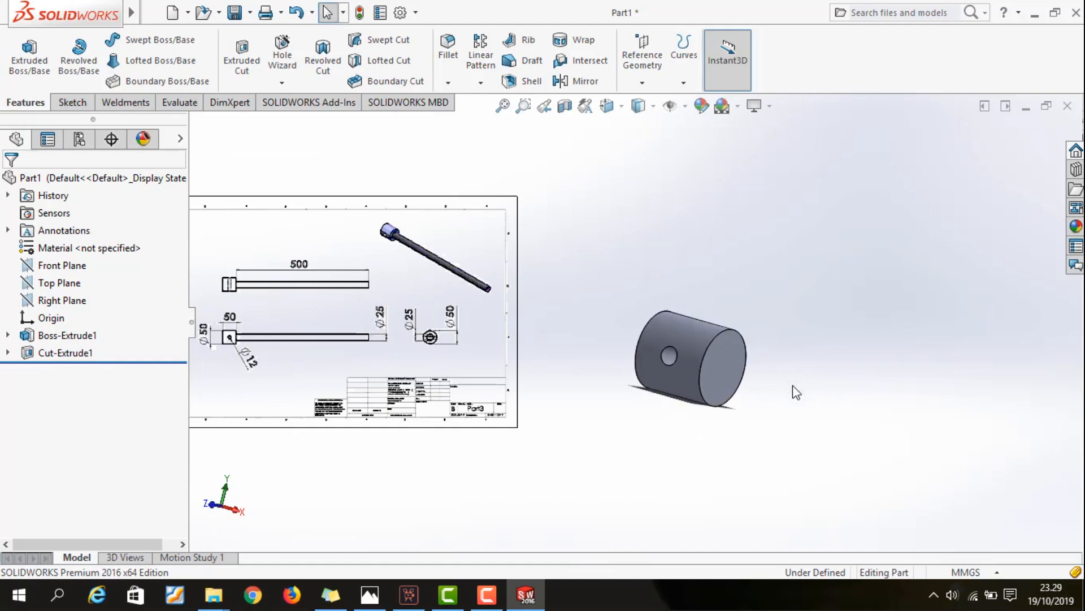
left_click(729, 372)
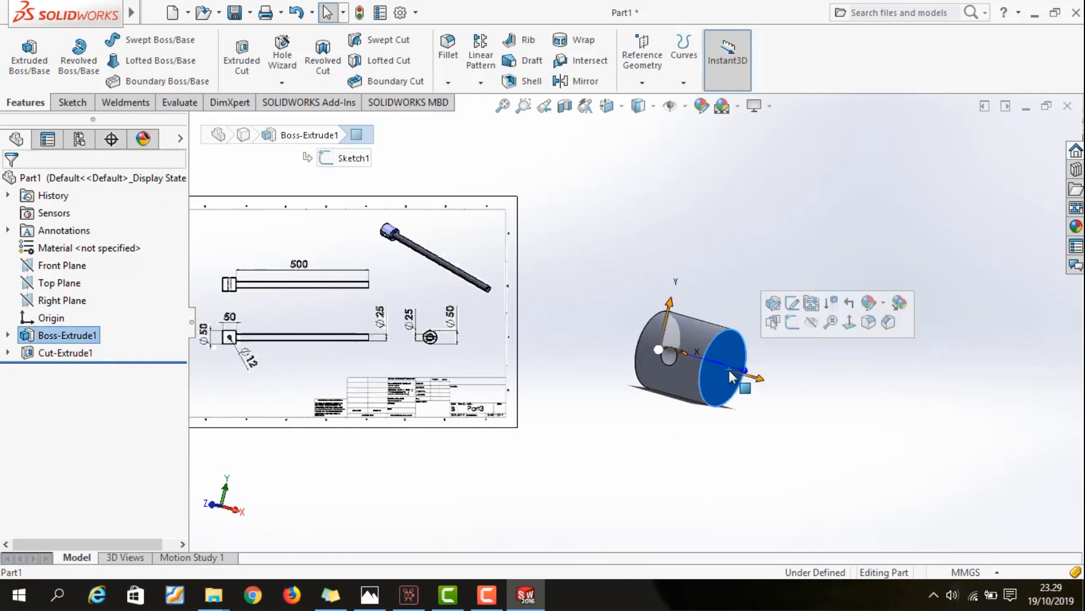
left_click(795, 323)
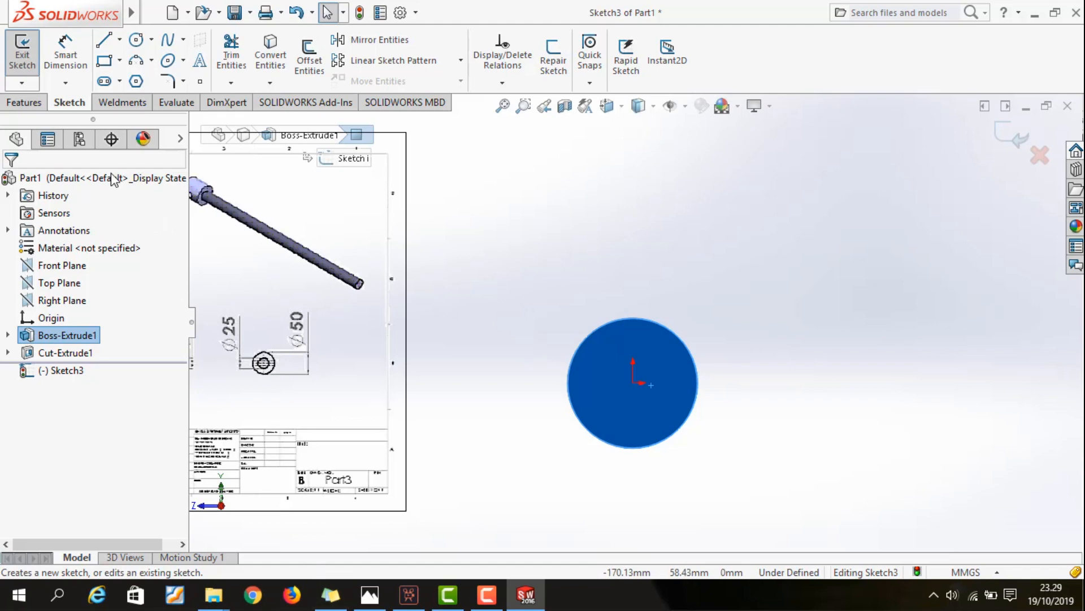
left_click(135, 42)
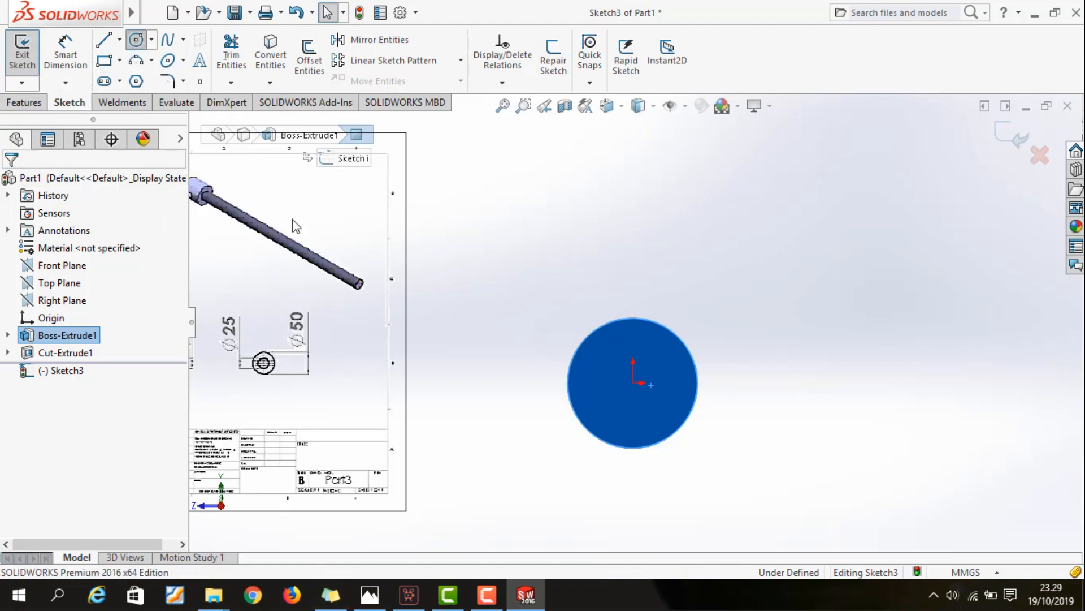
left_click(632, 383)
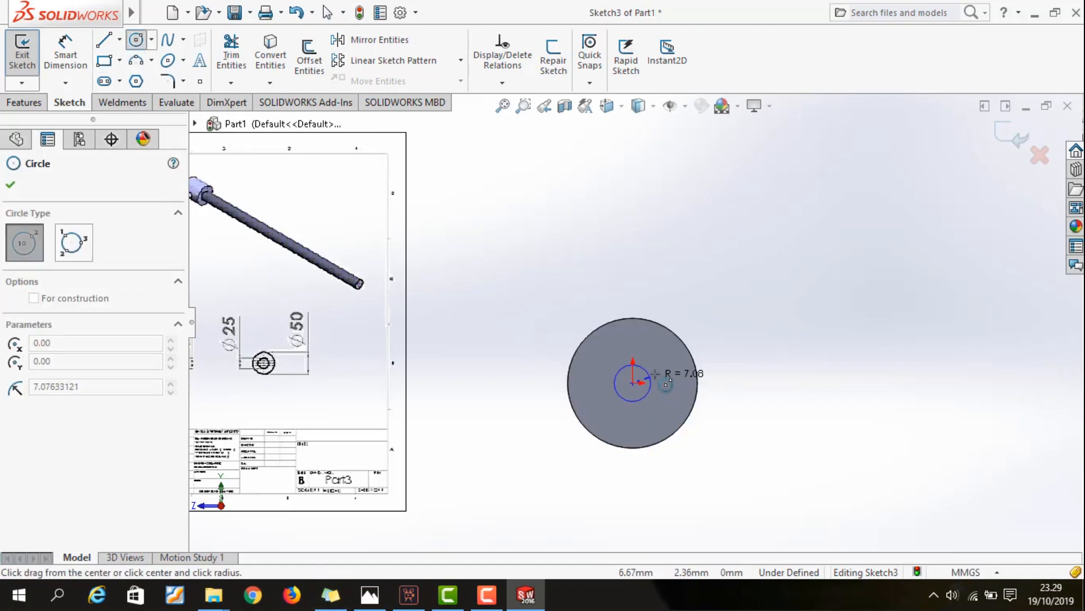
left_click(656, 375)
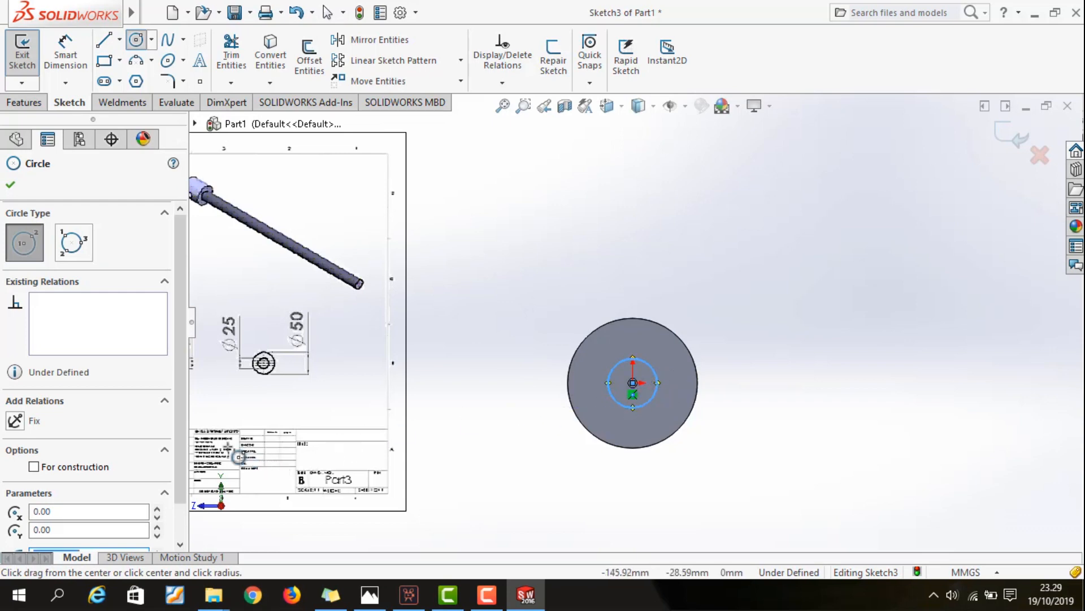
left_click(10, 184)
Step: Dimension the circle on the end face and set its diameter to 25 mm
left_click(67, 56)
left_click(609, 376)
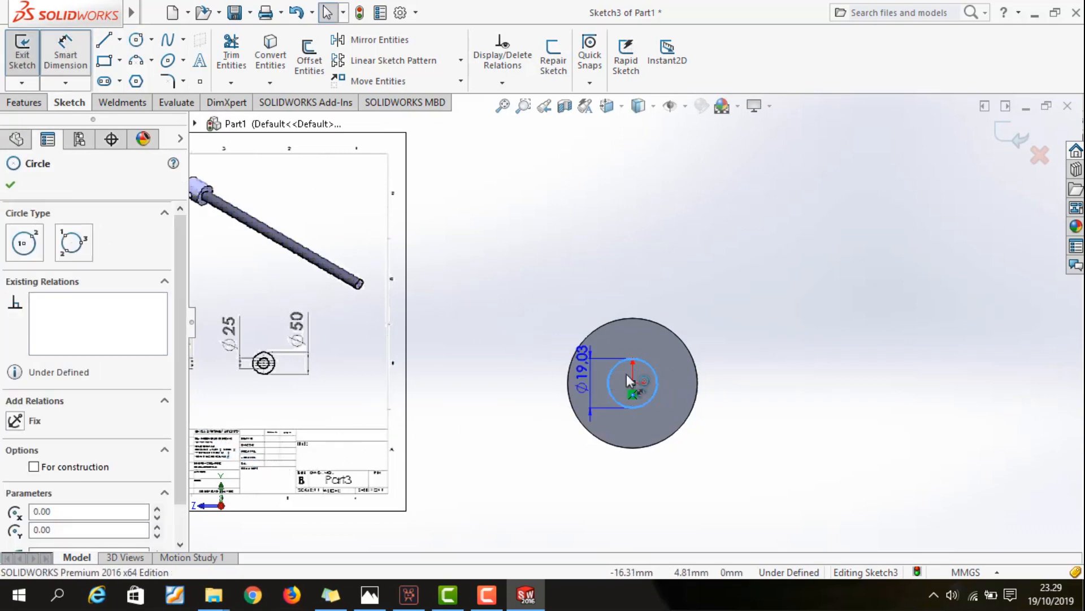
left_click(777, 385)
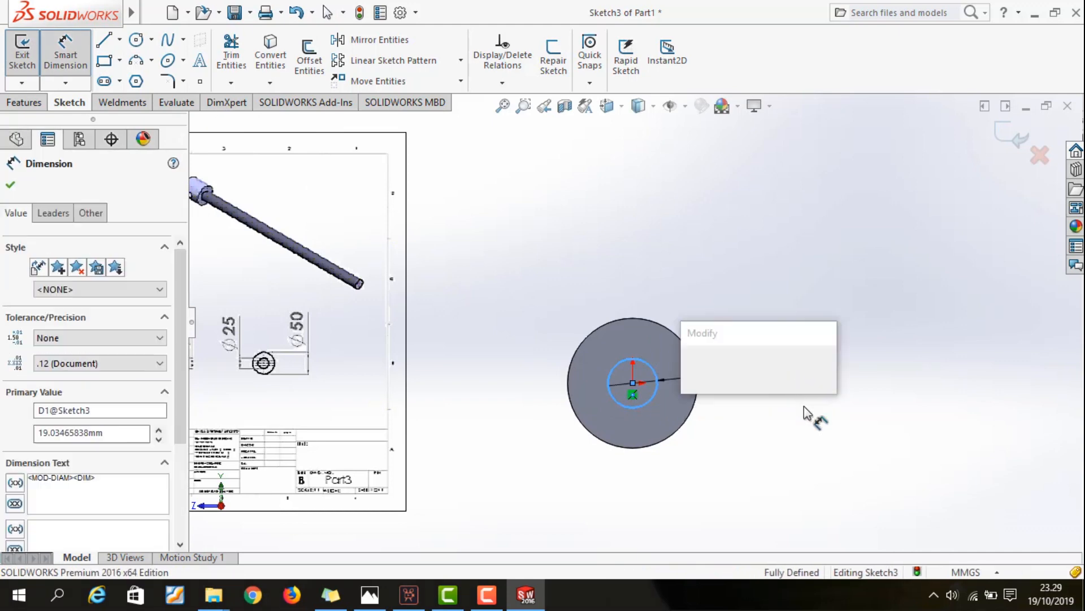
type("25")
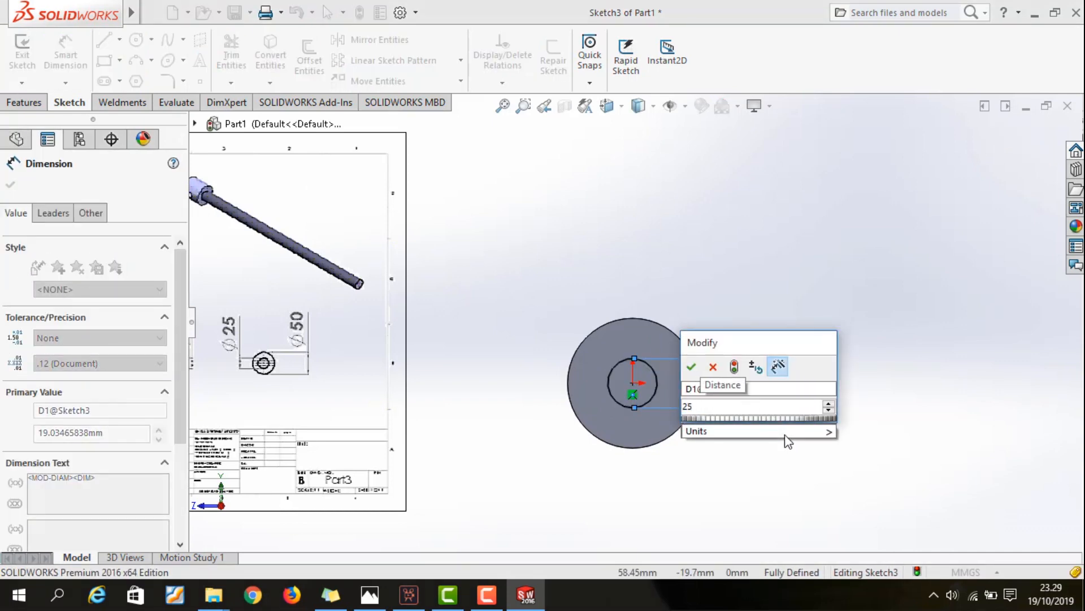
key("Return")
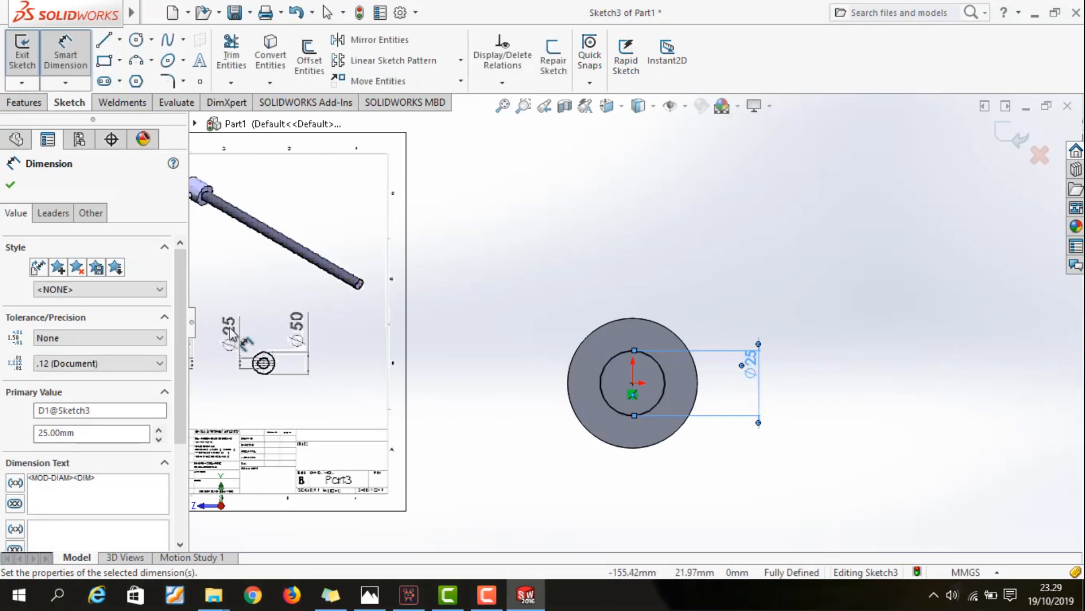
key("Escape")
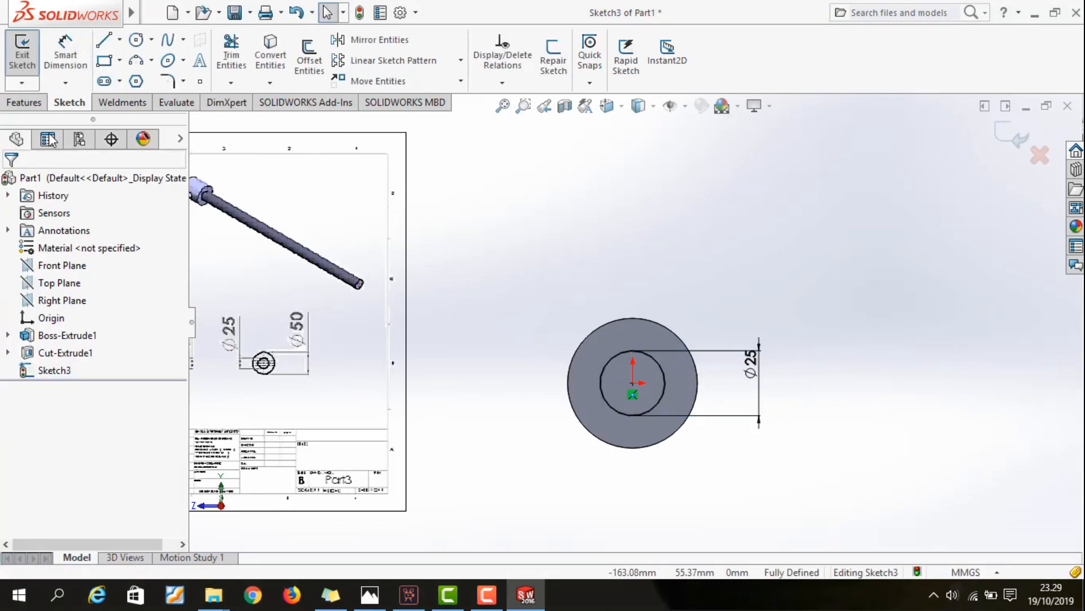
Step: Extrude the 25 mm circle as a Blind boss 500 mm deep, merged with the head, to form the shaft
left_click(35, 103)
left_click(29, 57)
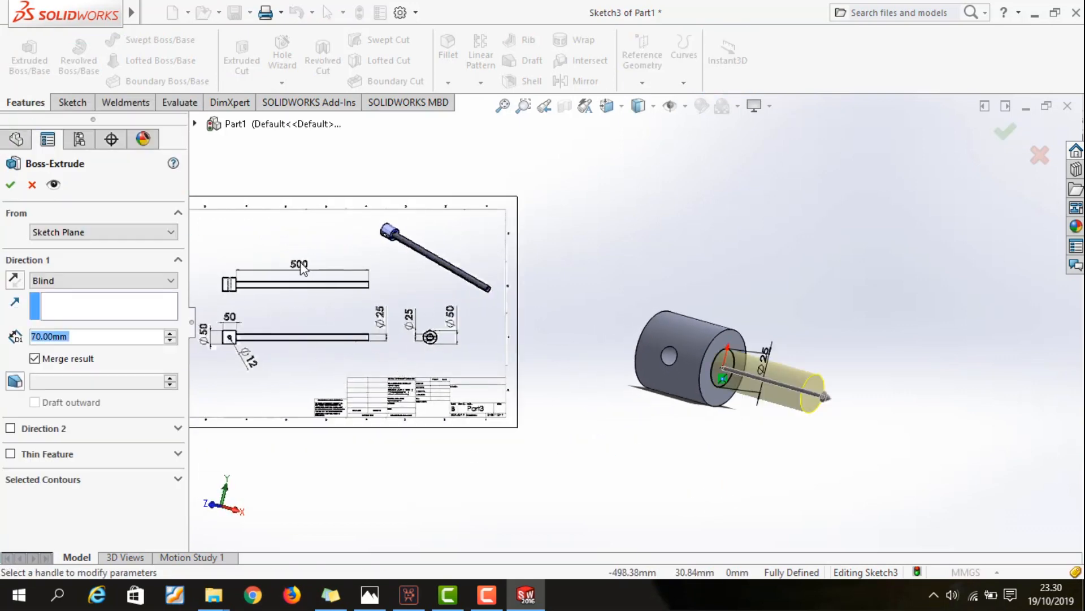
type("500")
key("Return")
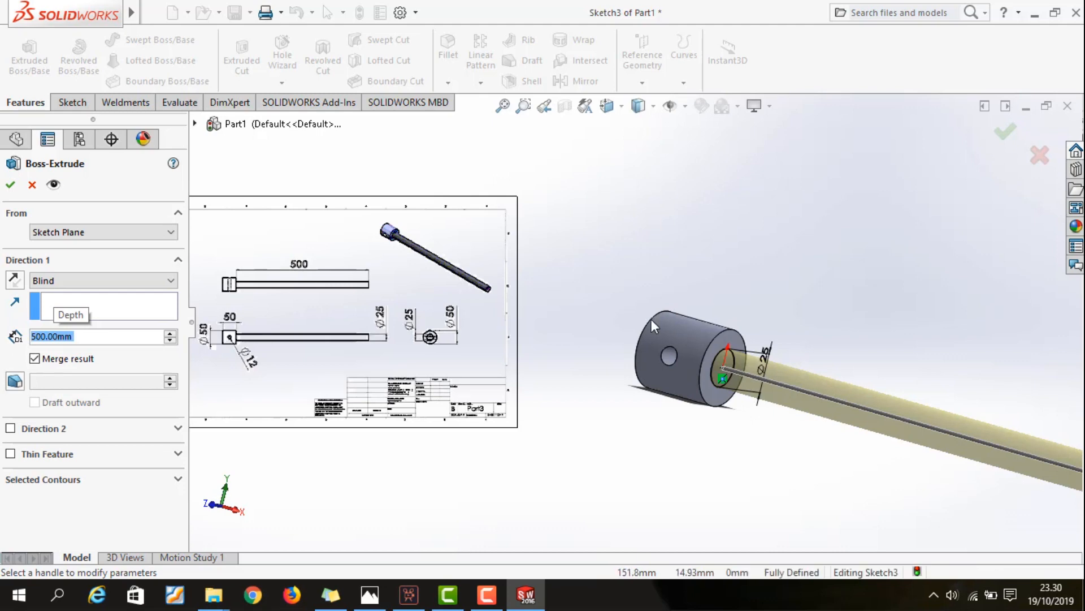
scroll(797, 362, "down", 5)
scroll(796, 389, "up", 9)
scroll(636, 325, "up", 3)
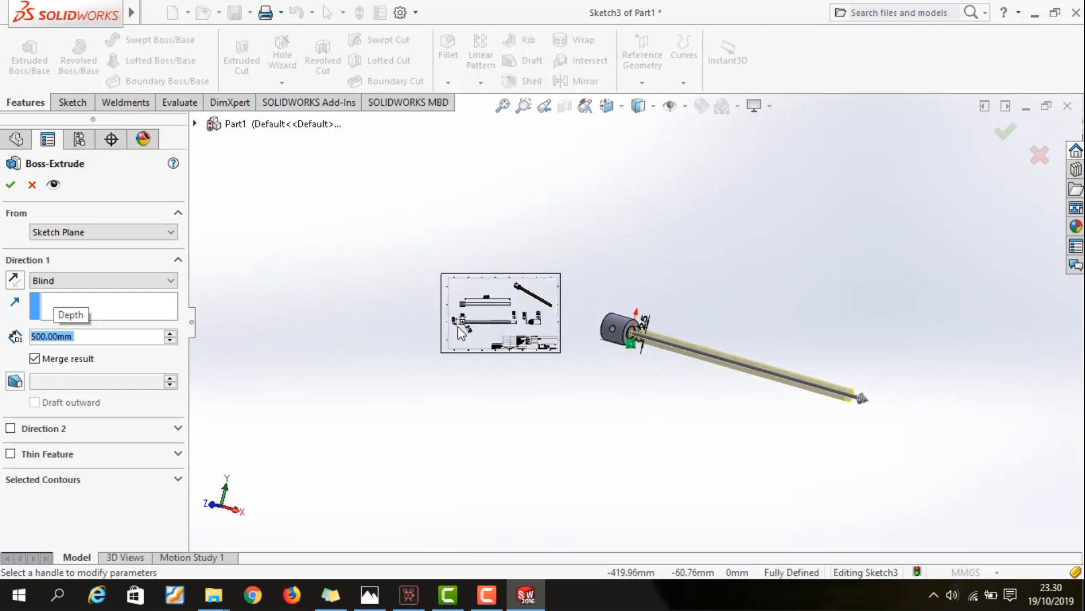
scroll(543, 334, "down", 3)
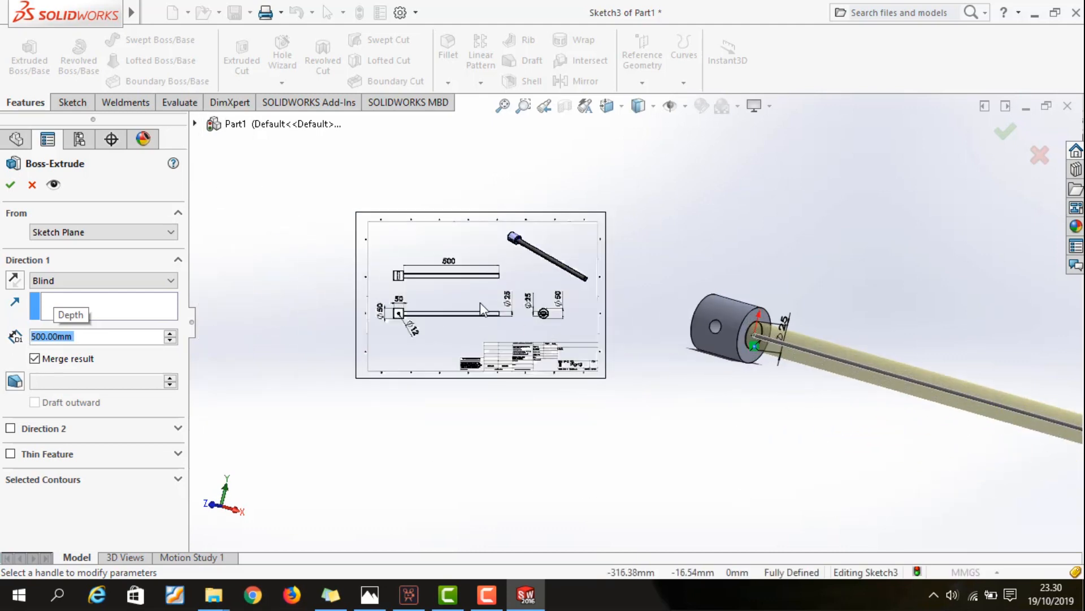
left_click(10, 185)
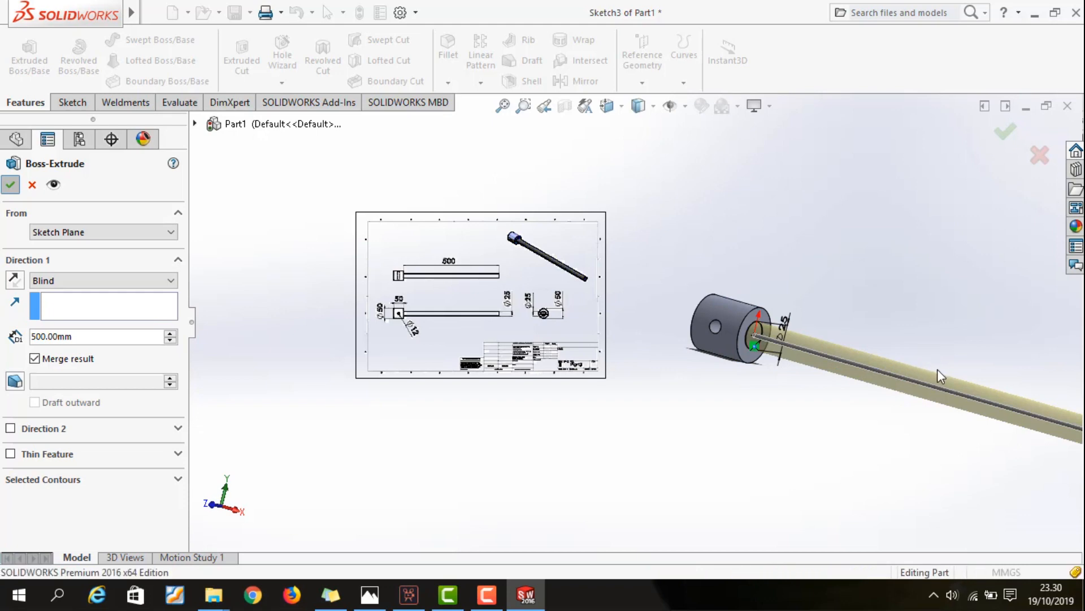
left_click(932, 358)
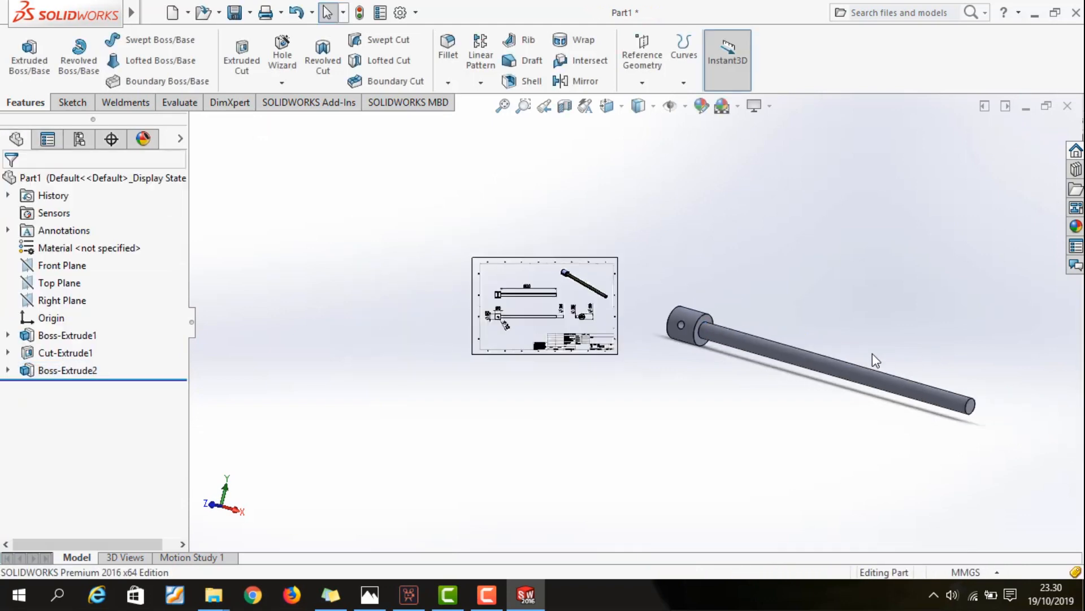
Step: Examine the reference drawing's end view and compare the modelled rod with it
scroll(883, 355, "down", 1)
scroll(896, 373, "down", 1)
scroll(363, 323, "down", 5)
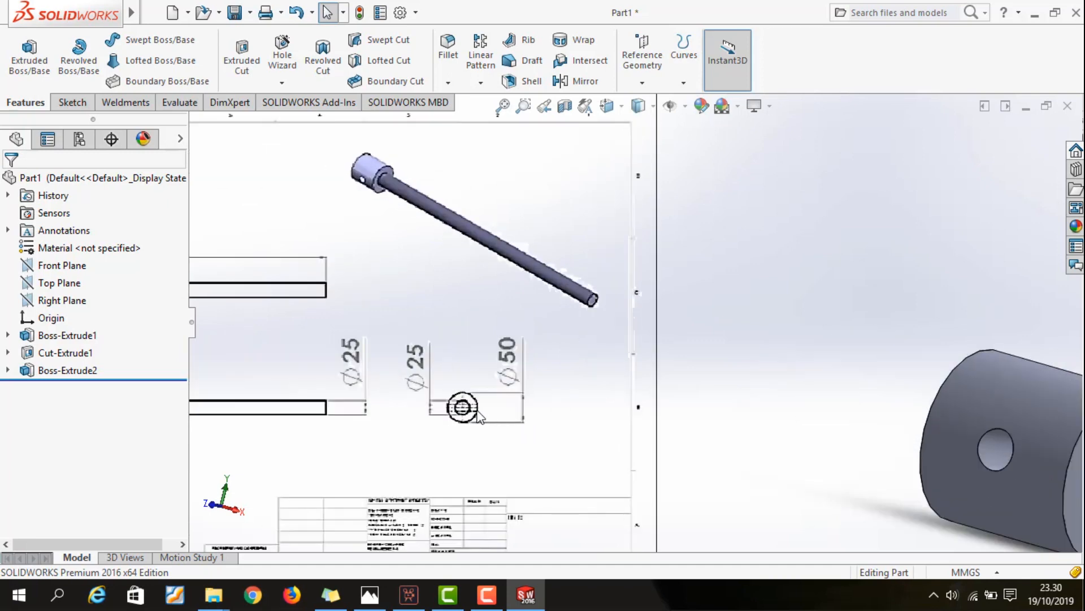
scroll(526, 411, "up", 5)
scroll(636, 339, "up", 3)
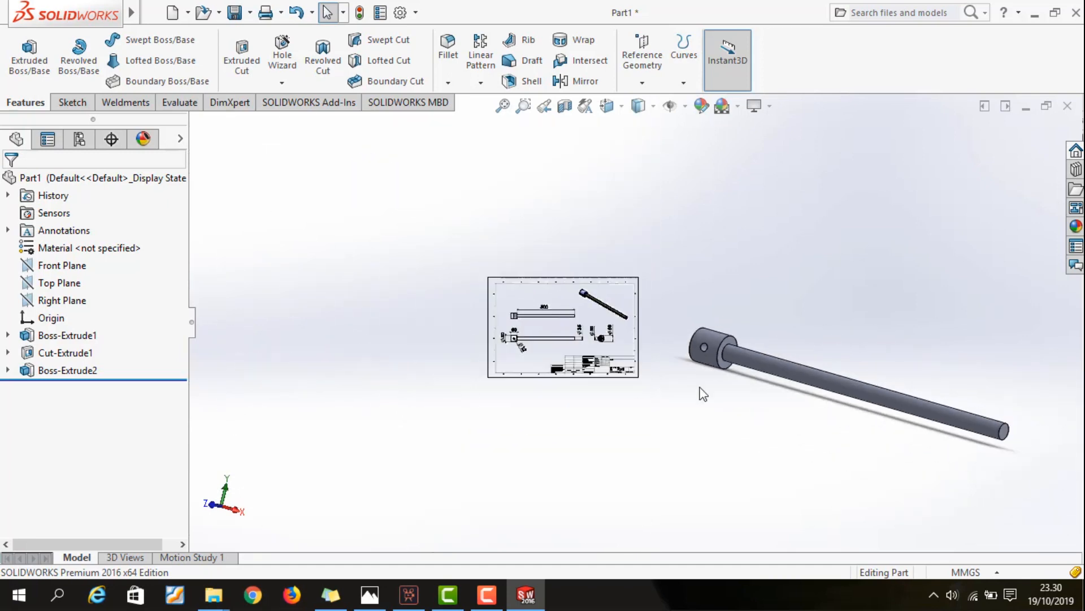
scroll(1004, 385, "down", 3)
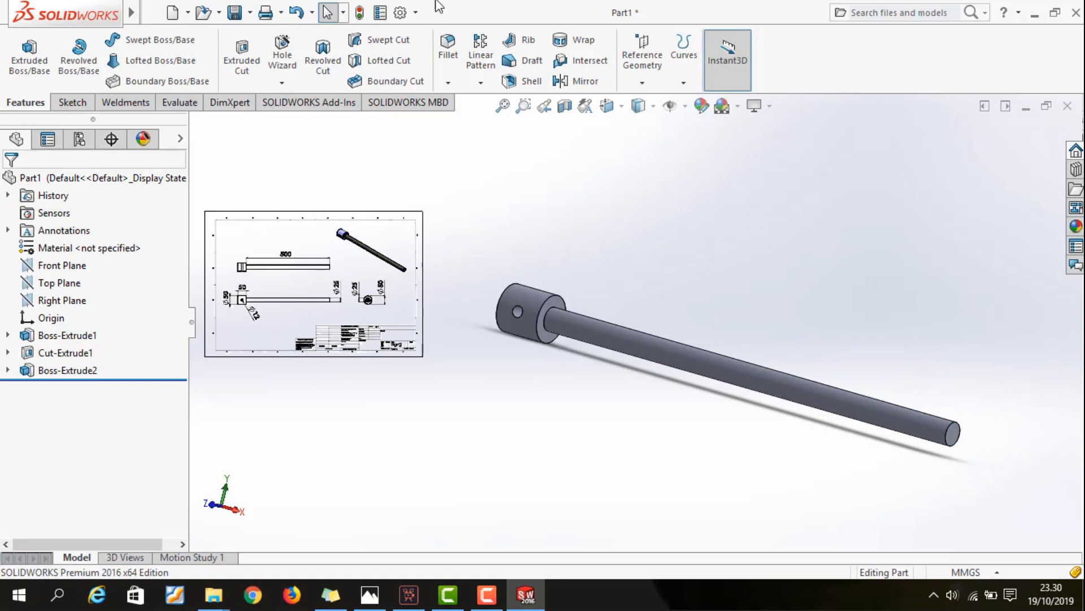
Step: Start a cosmetic thread annotation and set its standard to ANSI Metric with the Machine Threads type
mouse_move(152, 17)
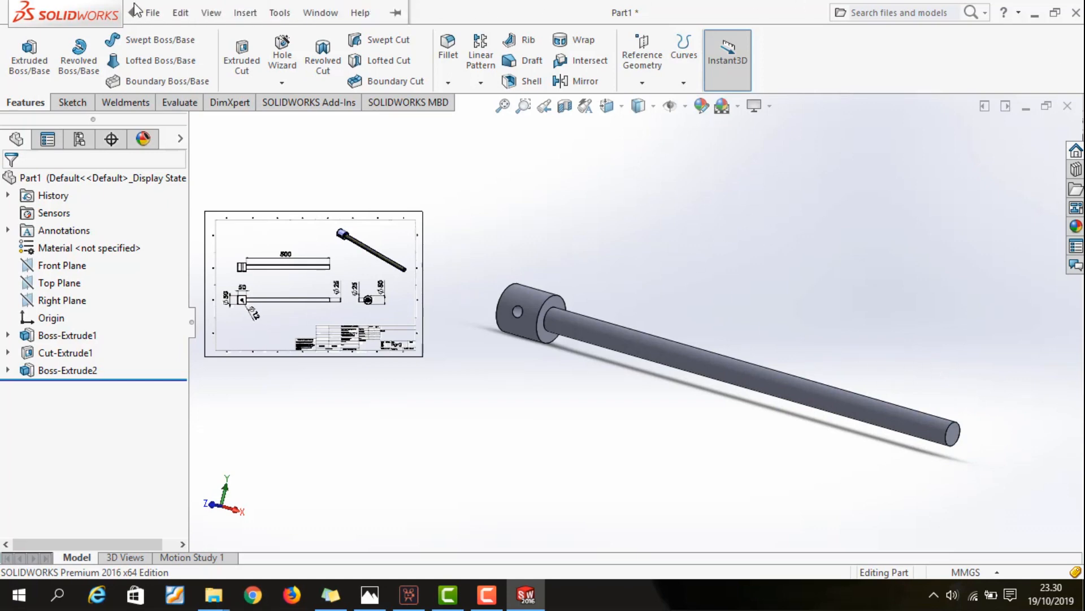
left_click(246, 12)
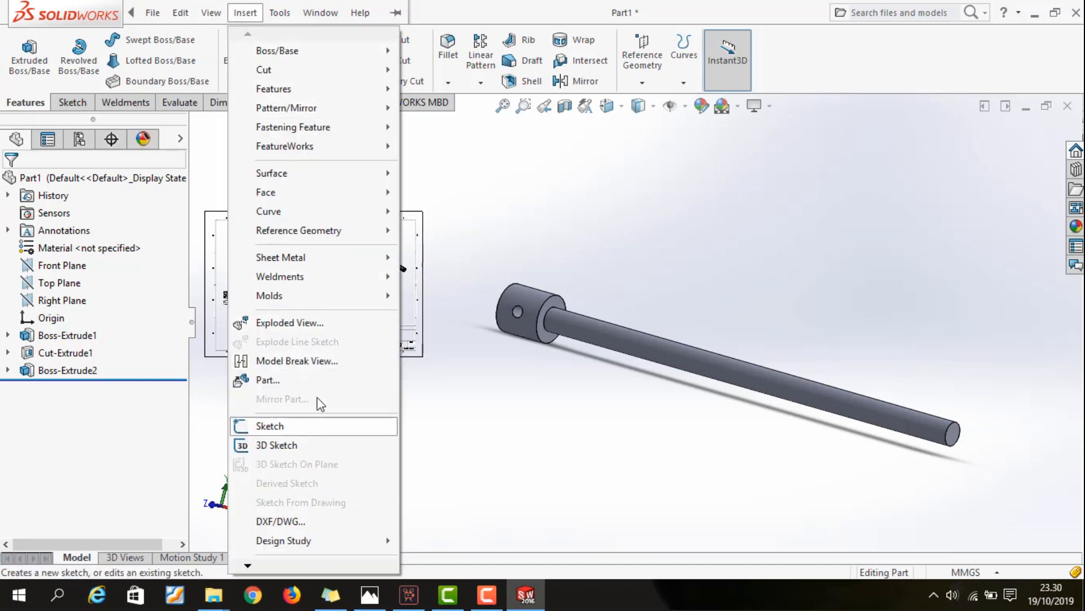
left_click(328, 13)
left_click(245, 13)
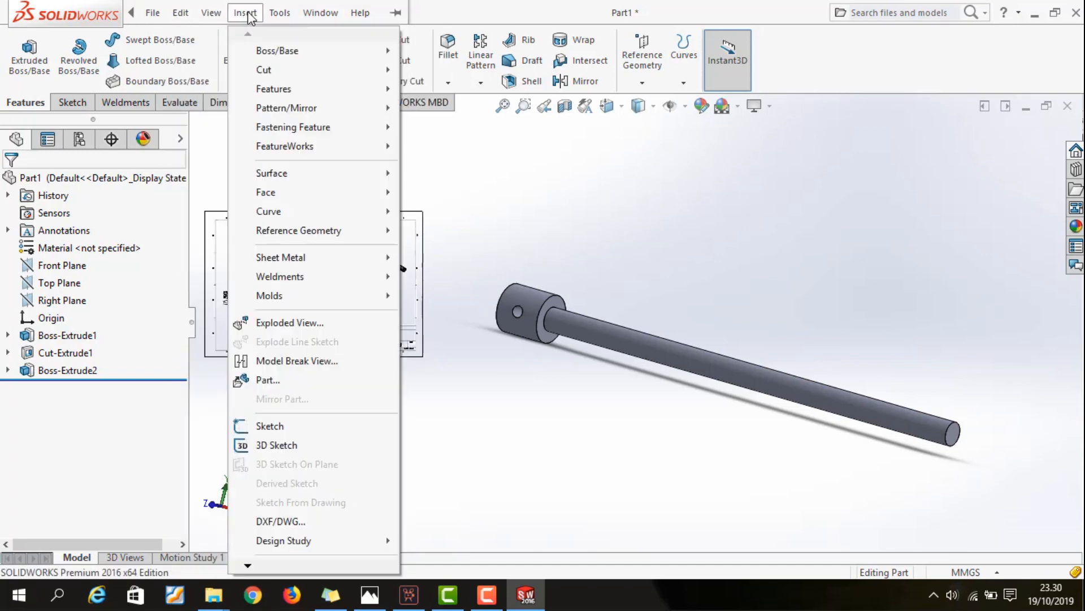
mouse_move(287, 560)
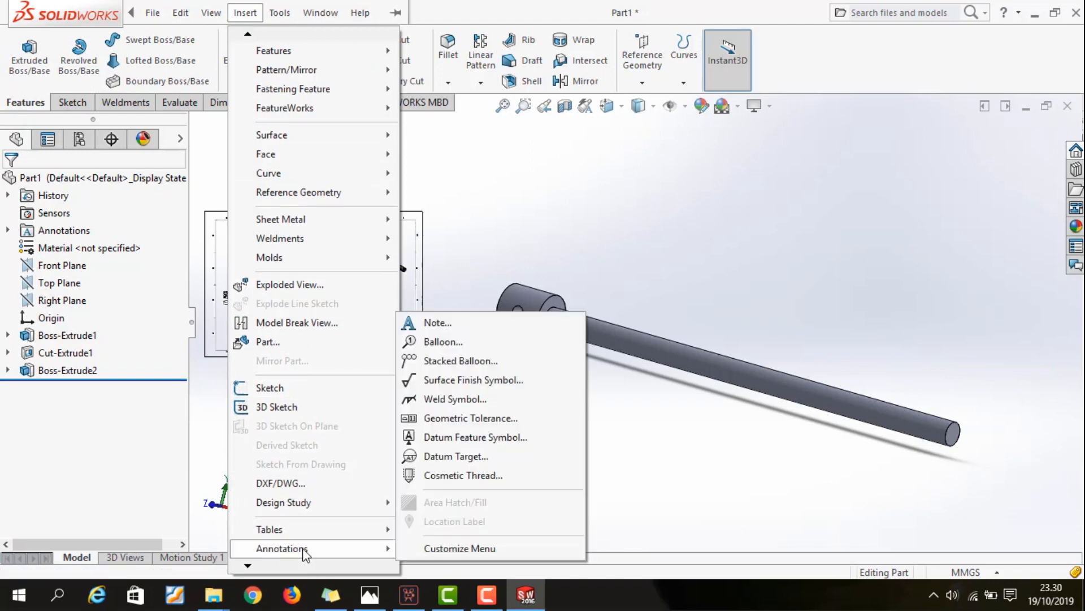
left_click(486, 476)
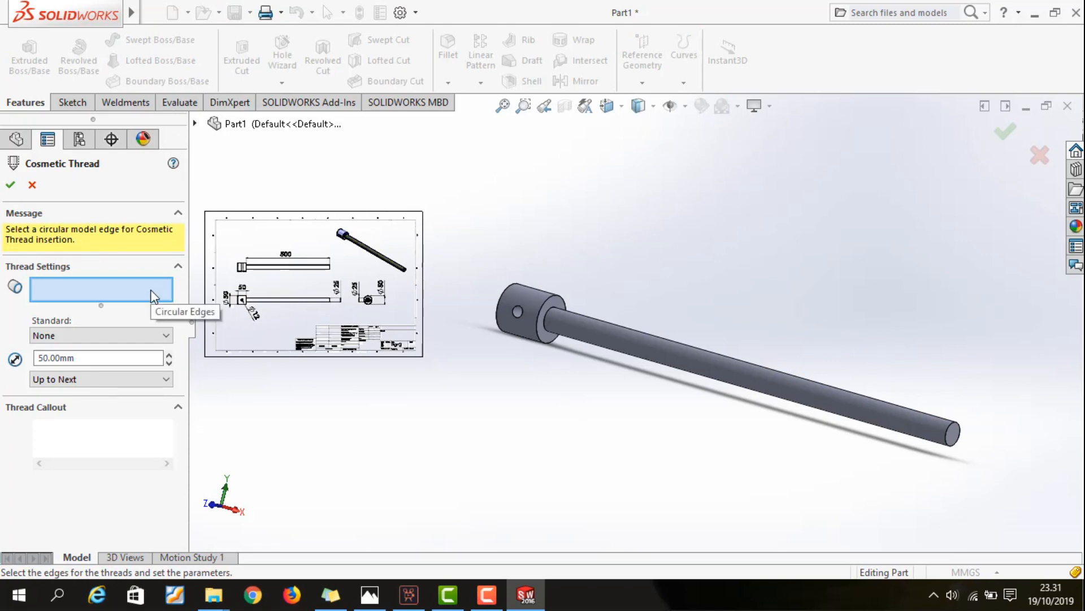
left_click(164, 336)
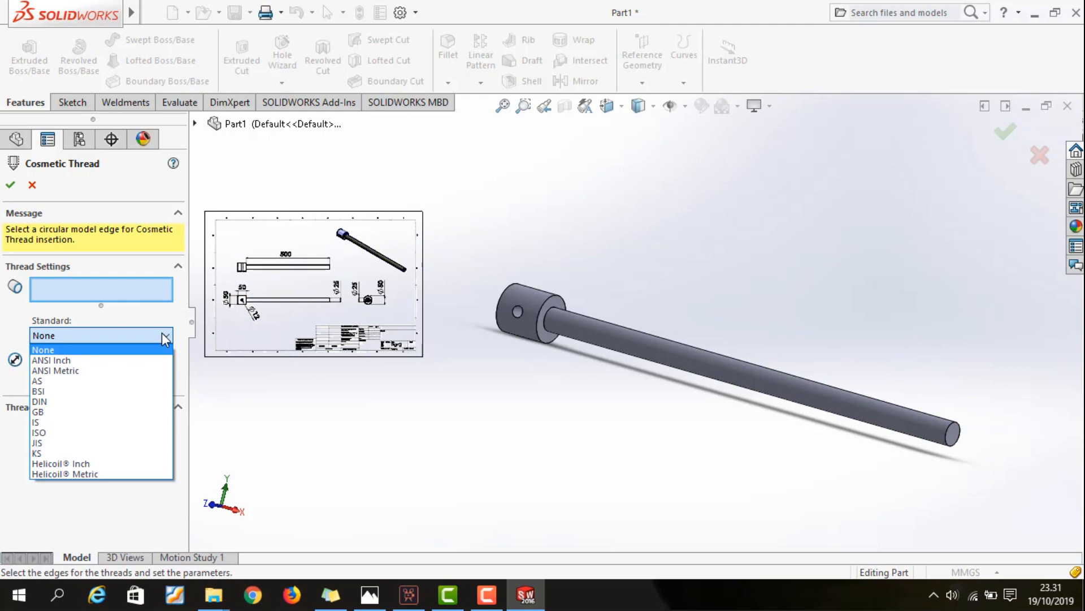
left_click(164, 336)
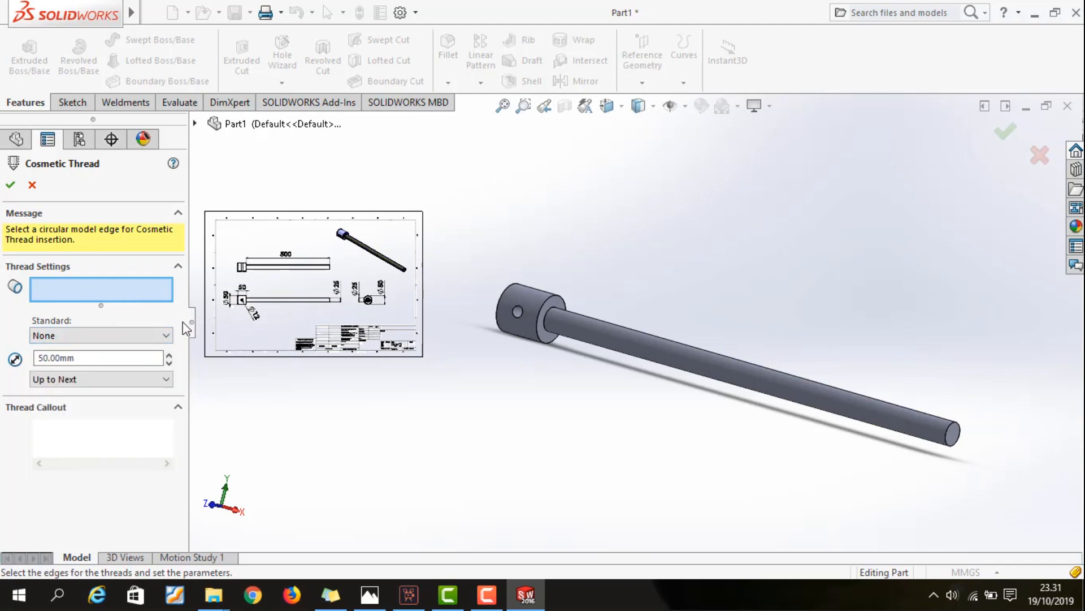
left_click(164, 335)
left_click(147, 371)
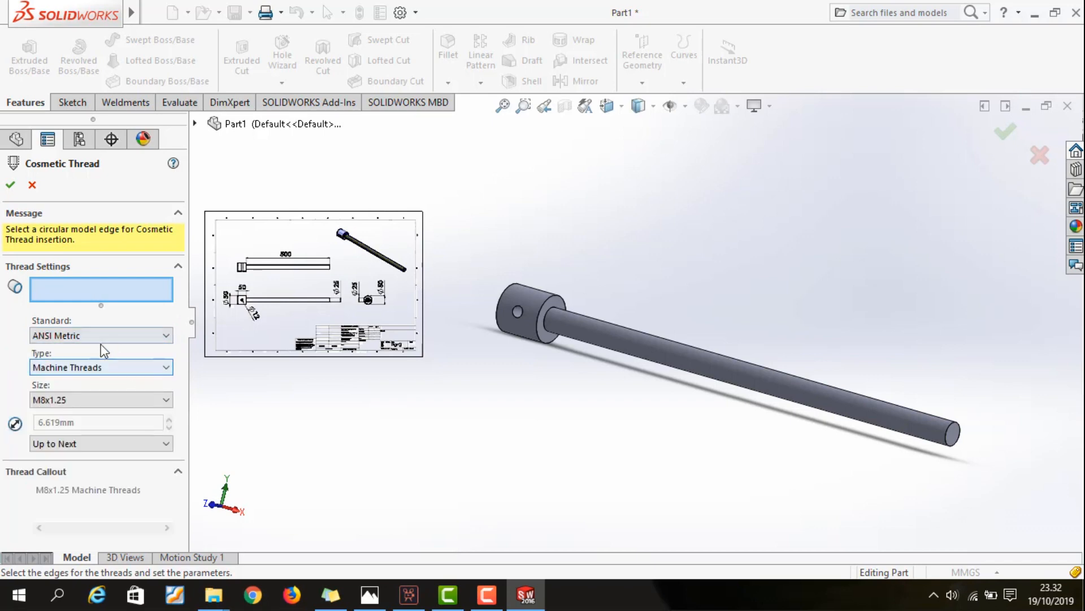
Step: Try to set the cosmetic thread size to M24x2.0 before selecting any edge
left_click(152, 400)
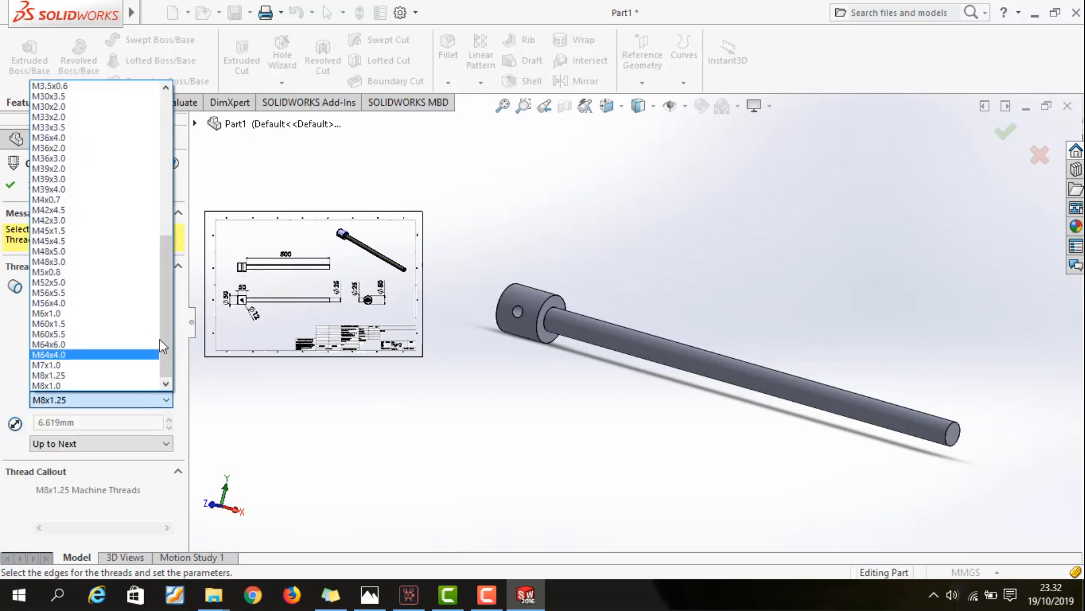
scroll(118, 175, "up", 2)
scroll(116, 176, "up", 5)
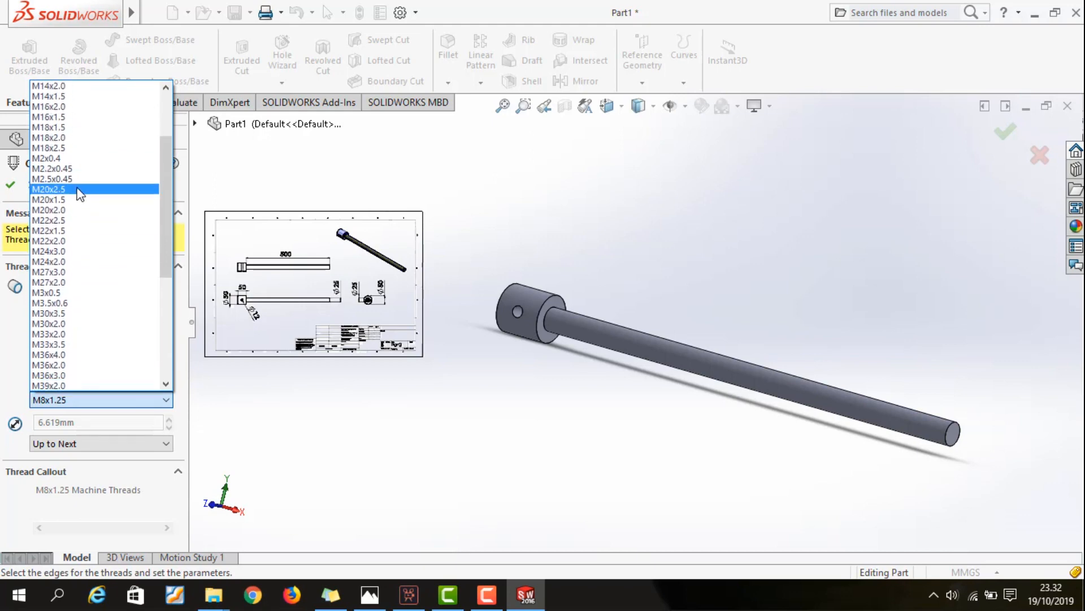
left_click(50, 262)
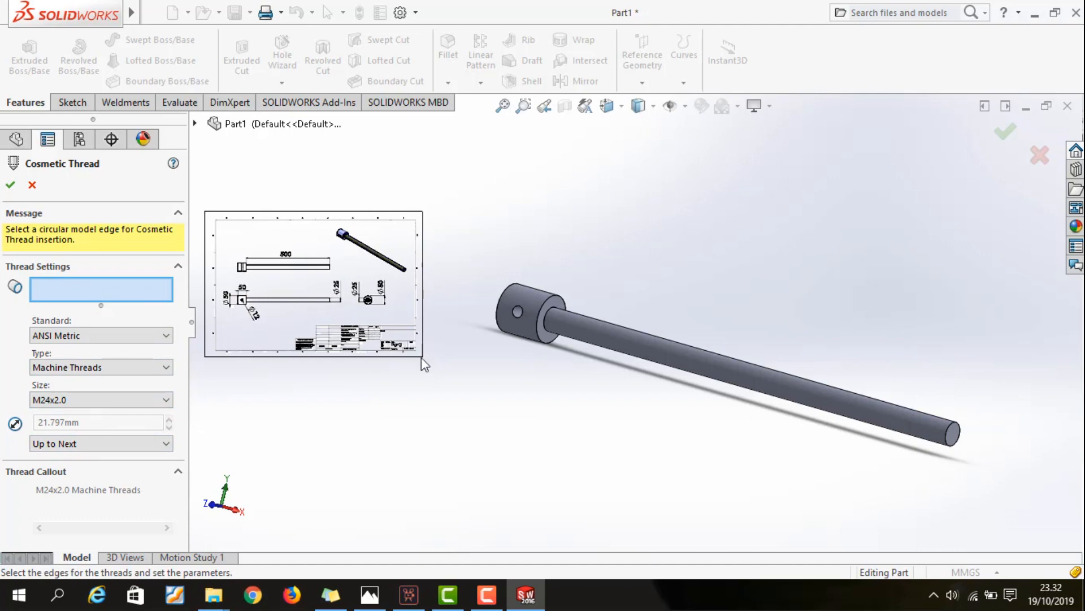
Step: Apply the cosmetic thread to the shaft's circular edges at the head and at the free end, with Up to Next
left_click(545, 326)
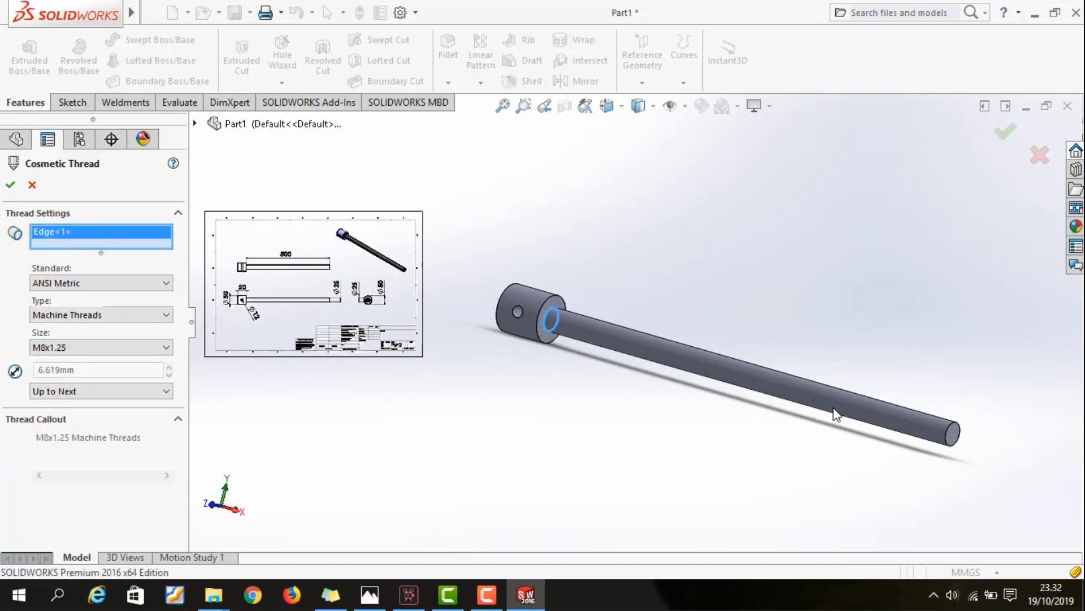
left_click(953, 433)
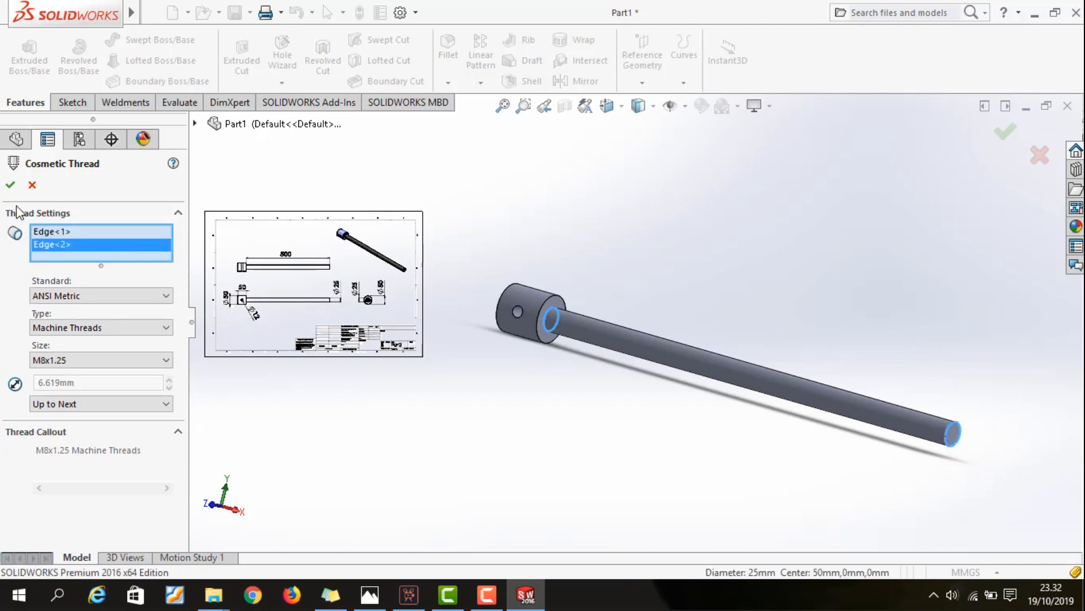
left_click(10, 184)
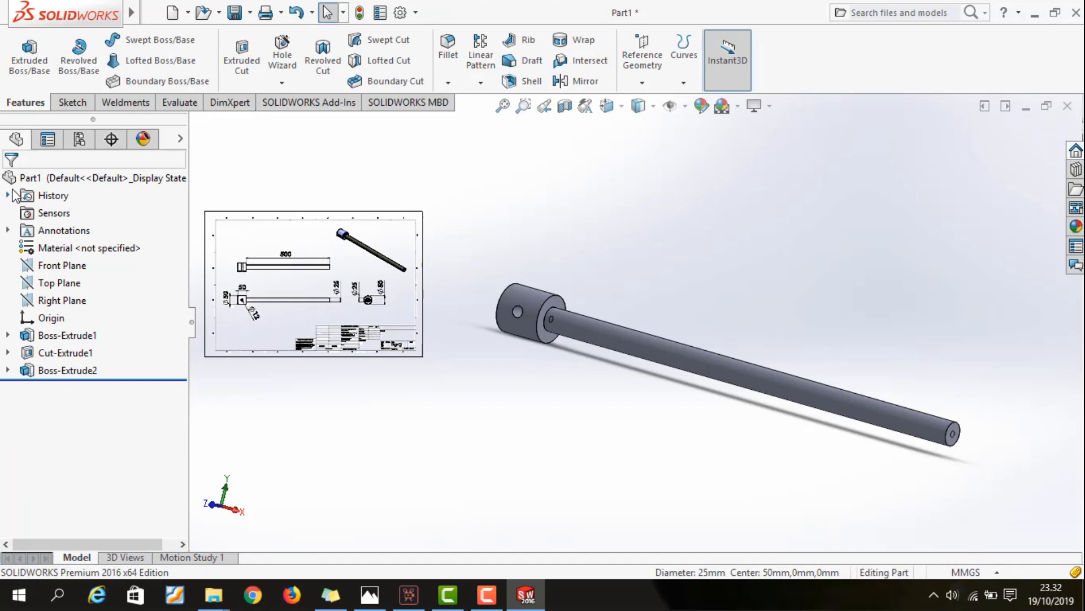
Step: Enable shaded cosmetic threads in the detailing settings of the document properties
left_click(416, 12)
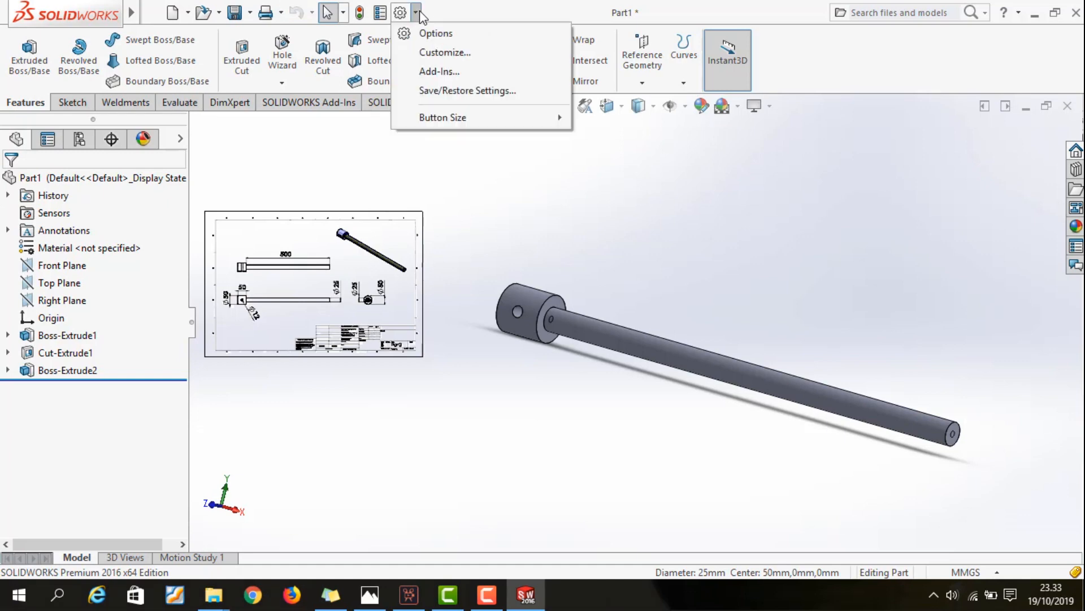
left_click(411, 14)
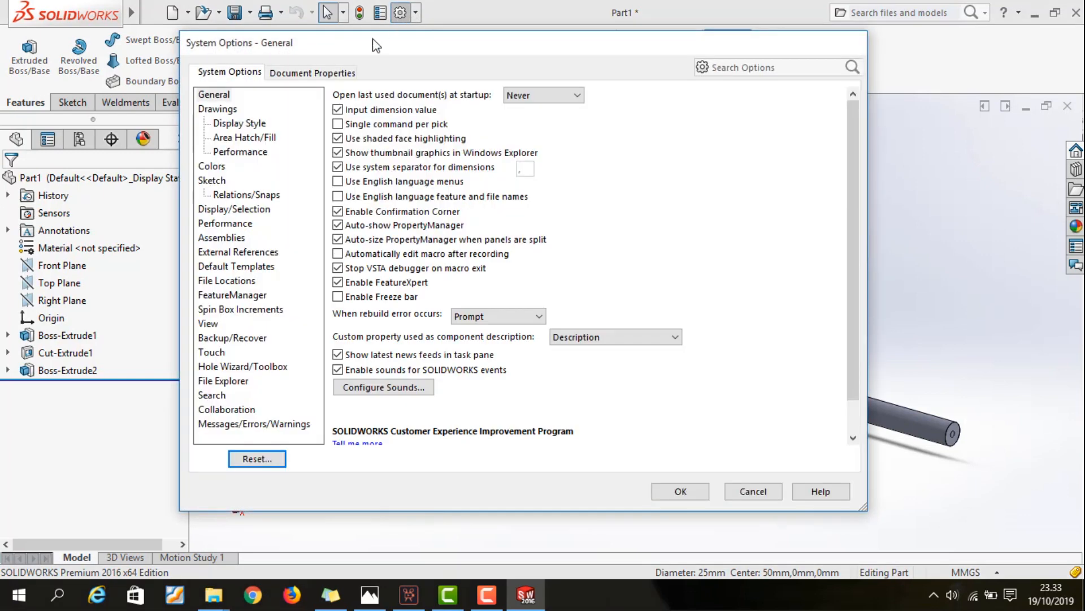
left_click(346, 71)
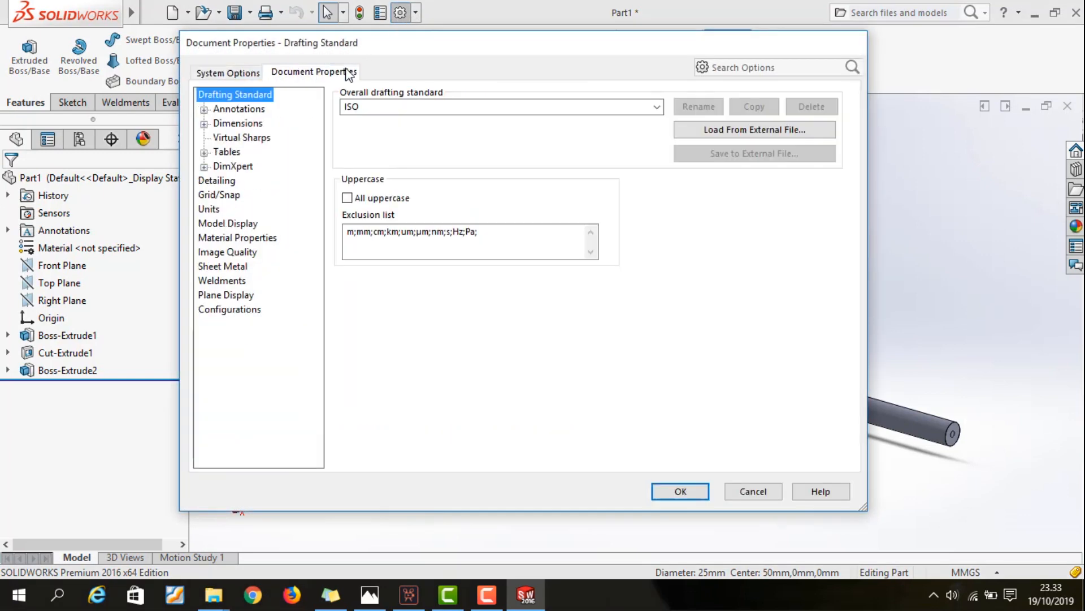
left_click(254, 75)
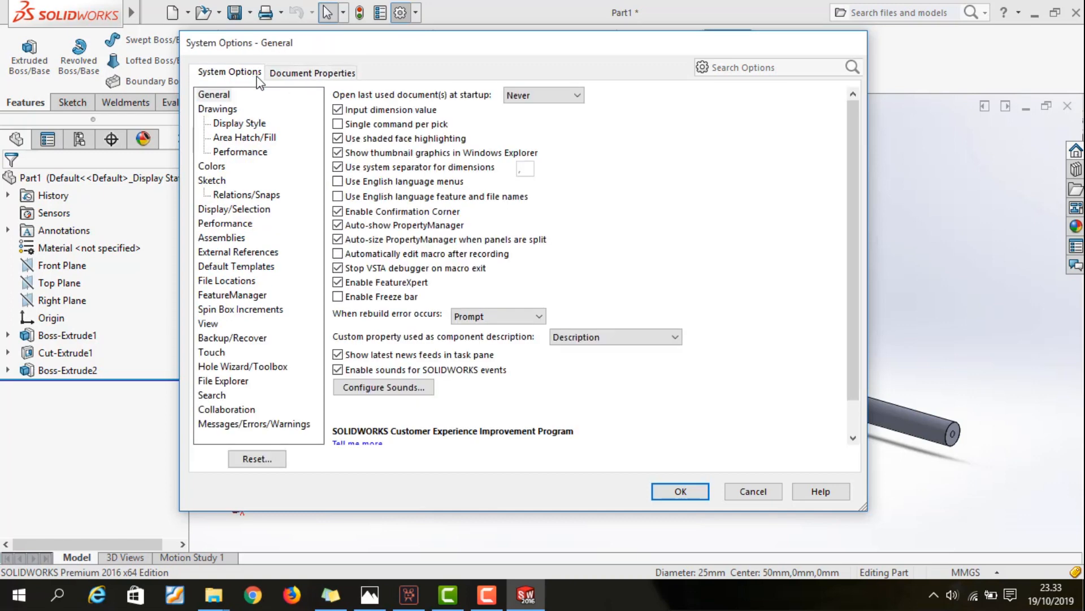
left_click(280, 74)
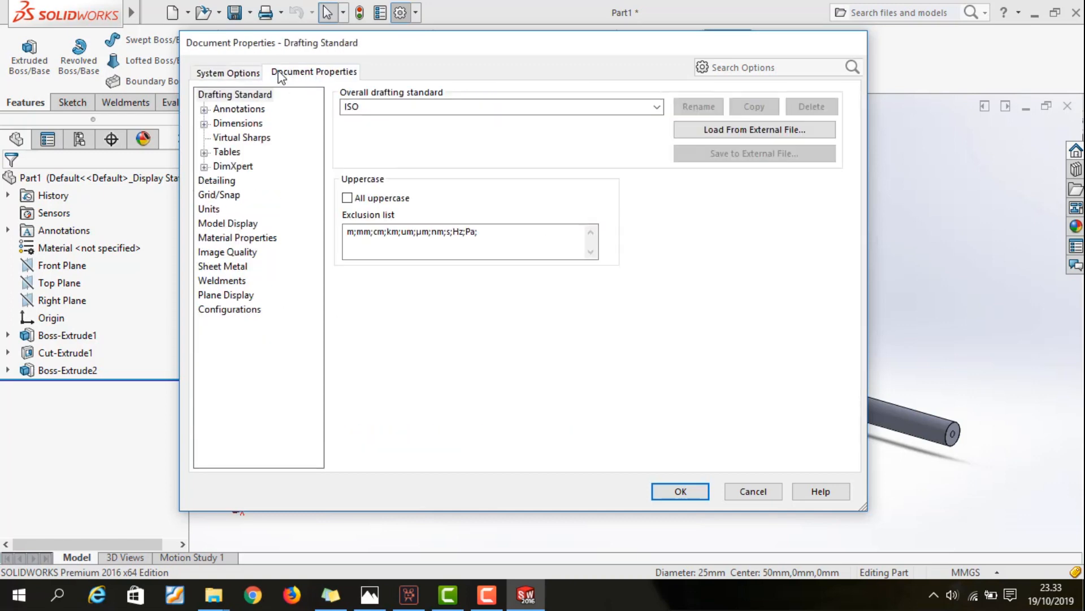
left_click(225, 181)
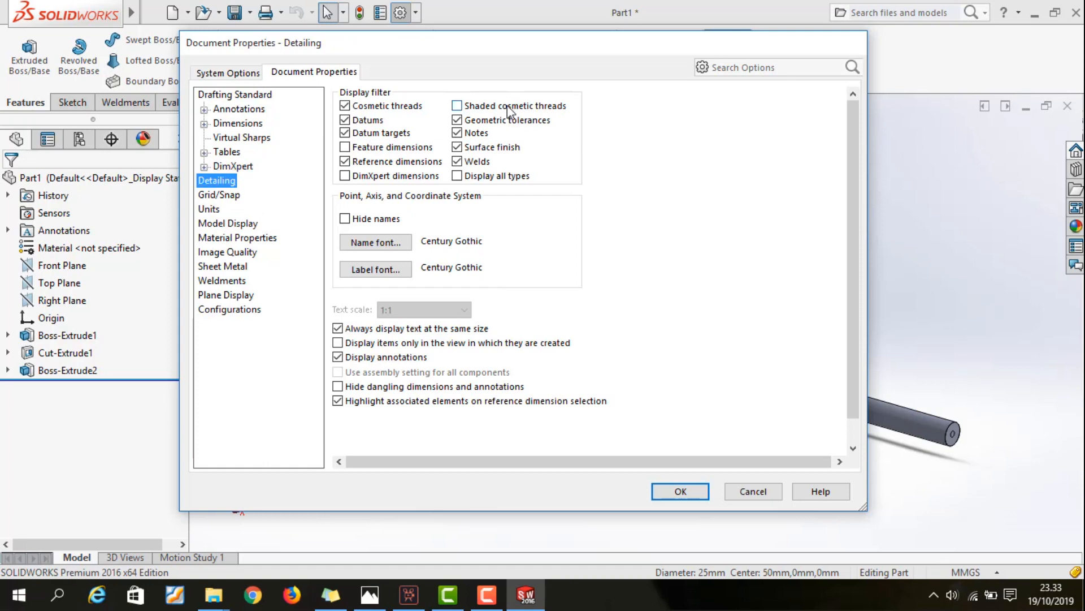
left_click(458, 107)
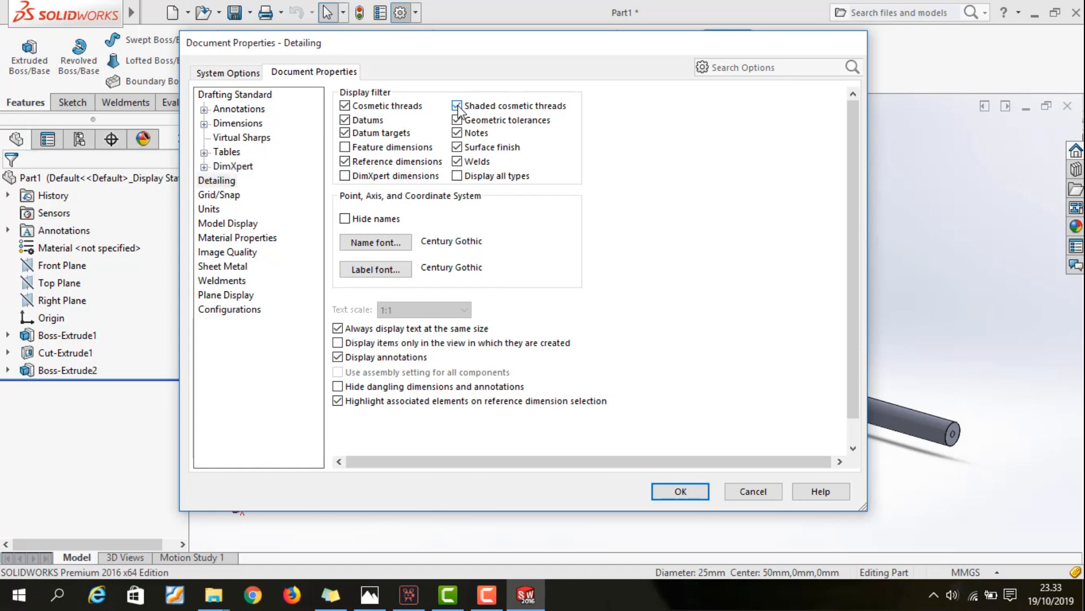
left_click(680, 491)
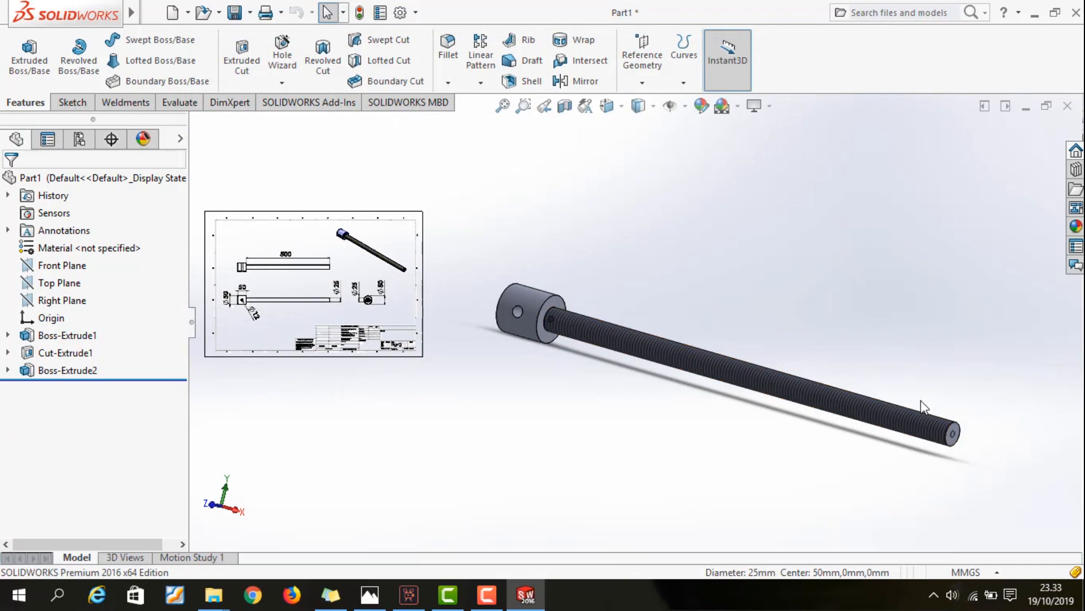
Step: Examine the shaded thread along the shaft up close and return the model to the isometric view
scroll(919, 416, "down", 5)
scroll(597, 308, "up", 5)
scroll(593, 306, "down", 8)
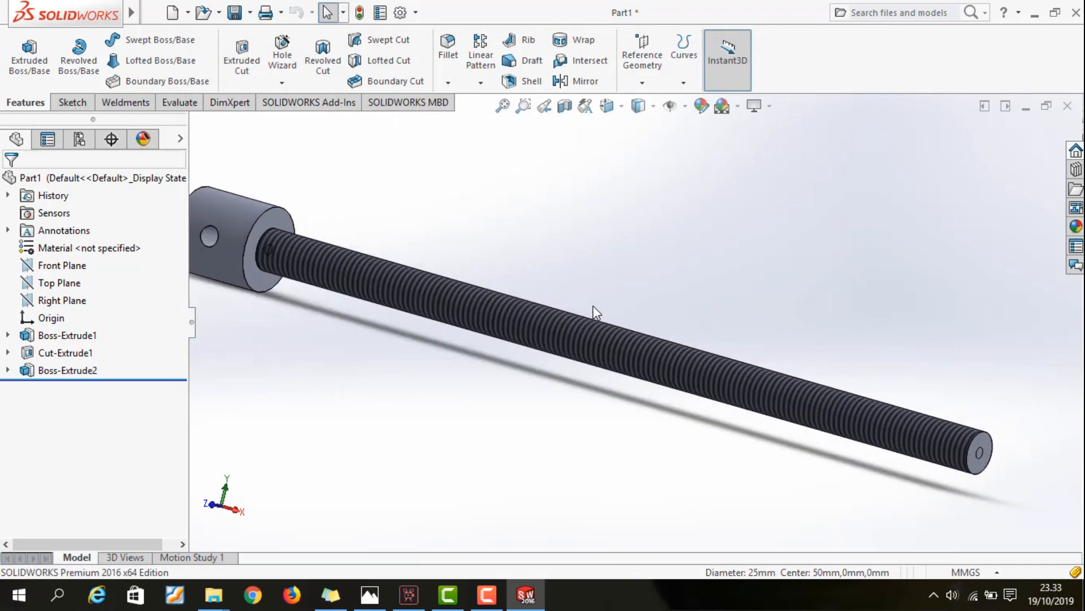
scroll(600, 328, "up", 8)
middle_click_drag(738, 320, 885, 371)
scroll(884, 371, "down", 3)
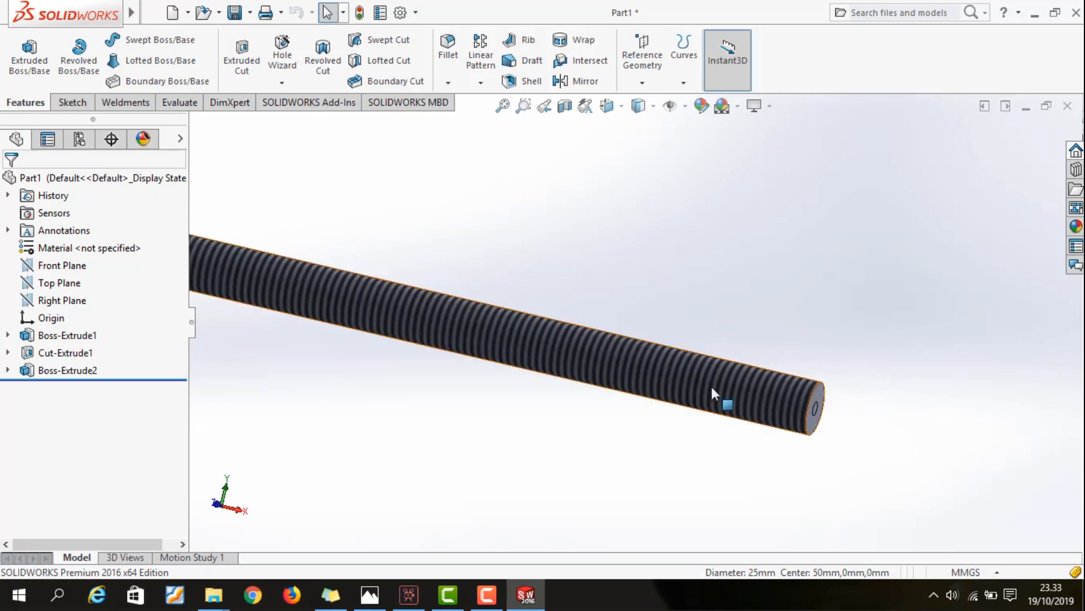
scroll(718, 384, "up", 6)
scroll(502, 300, "down", 5)
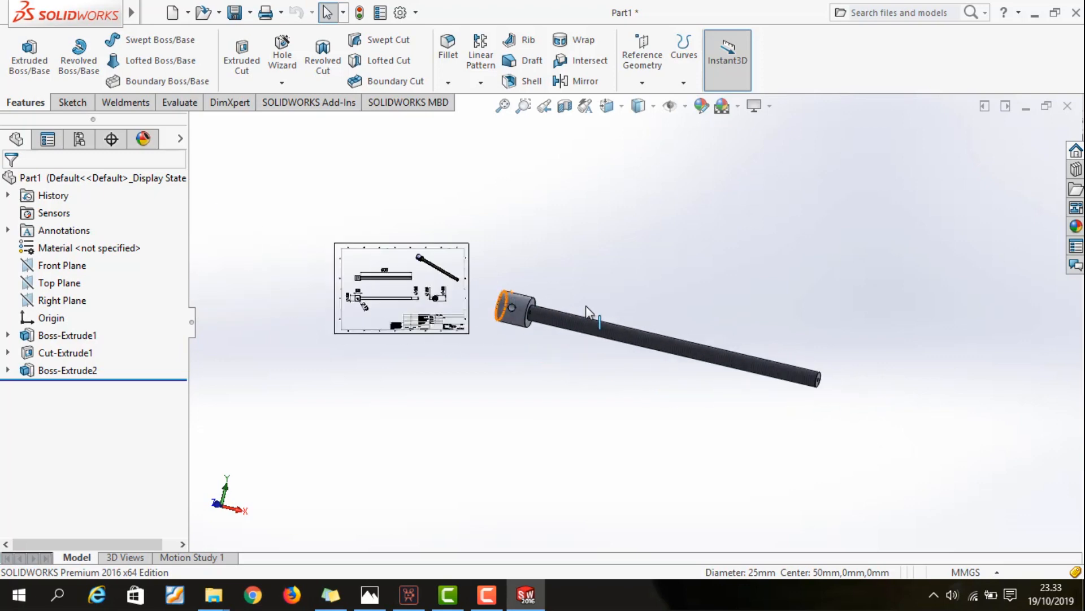
key("space")
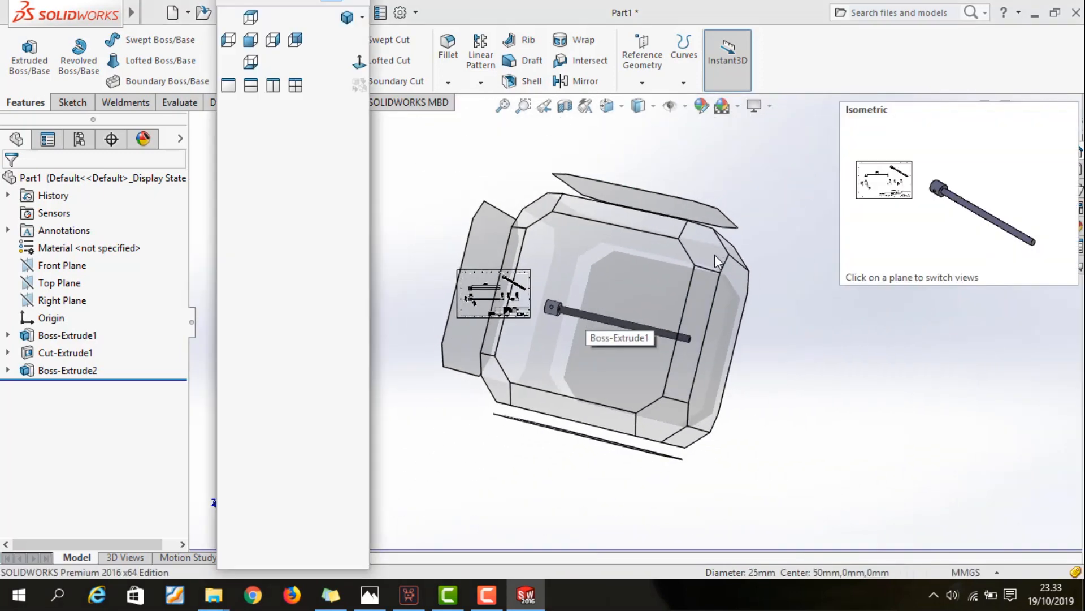
left_click(715, 255)
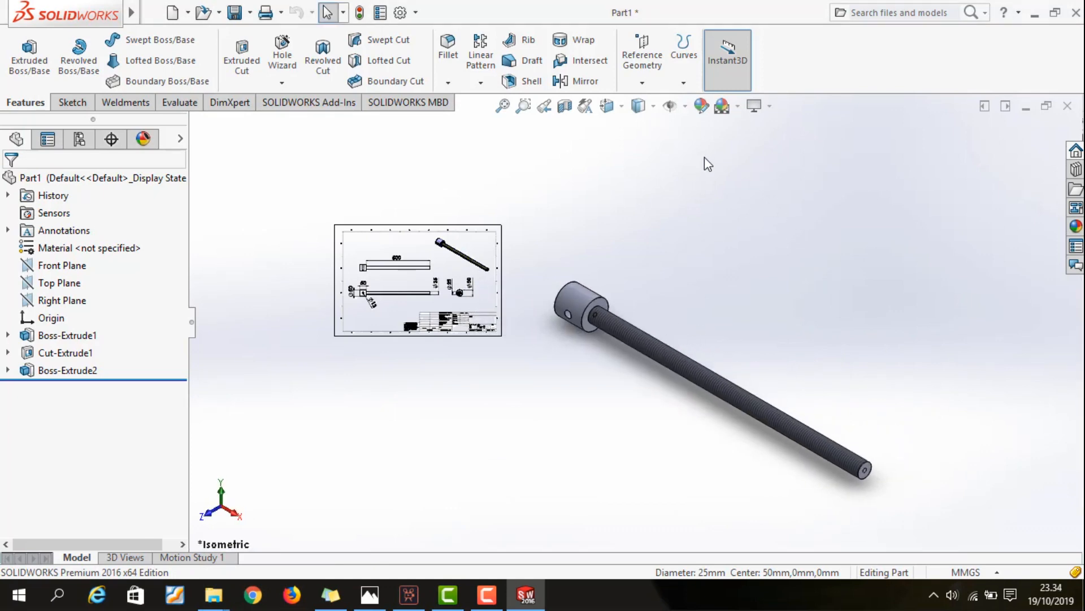
Step: Open the whole part's color appearance for editing and try cyan, green and red from the standard swatches
left_click(111, 178)
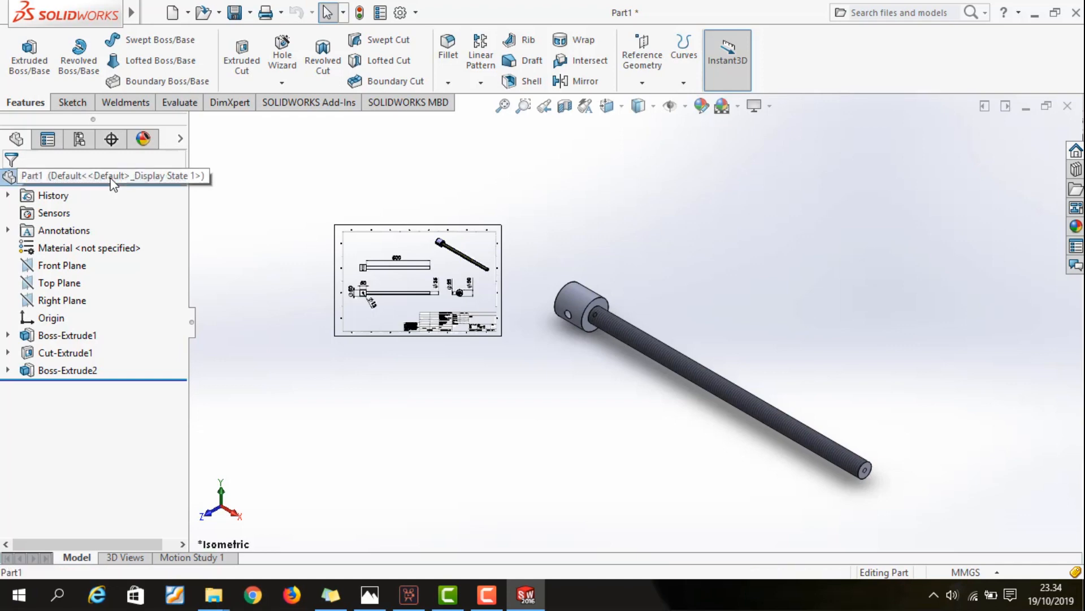
left_click(699, 108)
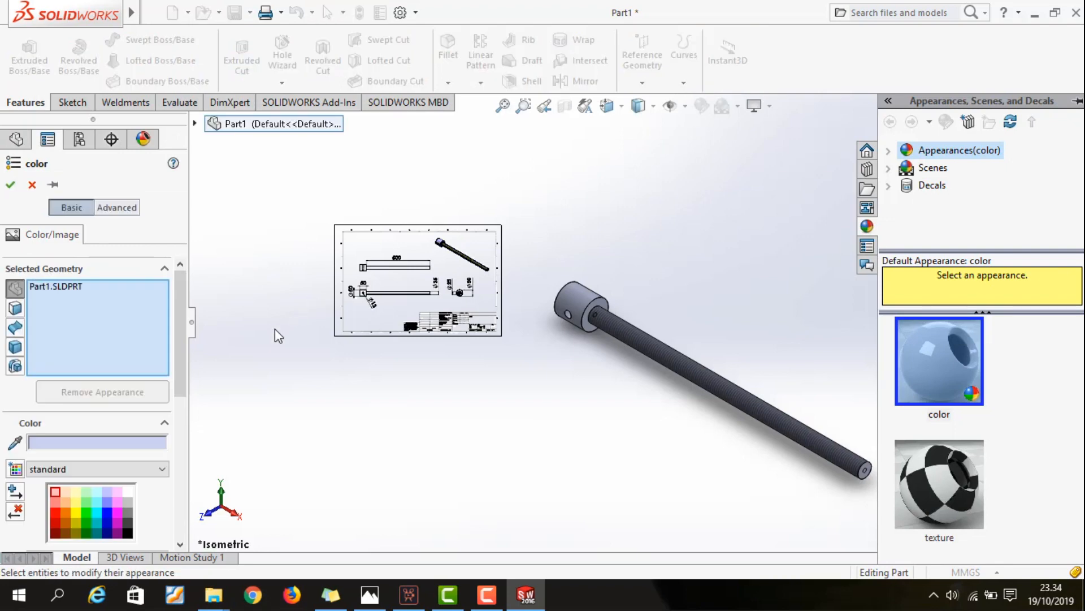
left_click(97, 510)
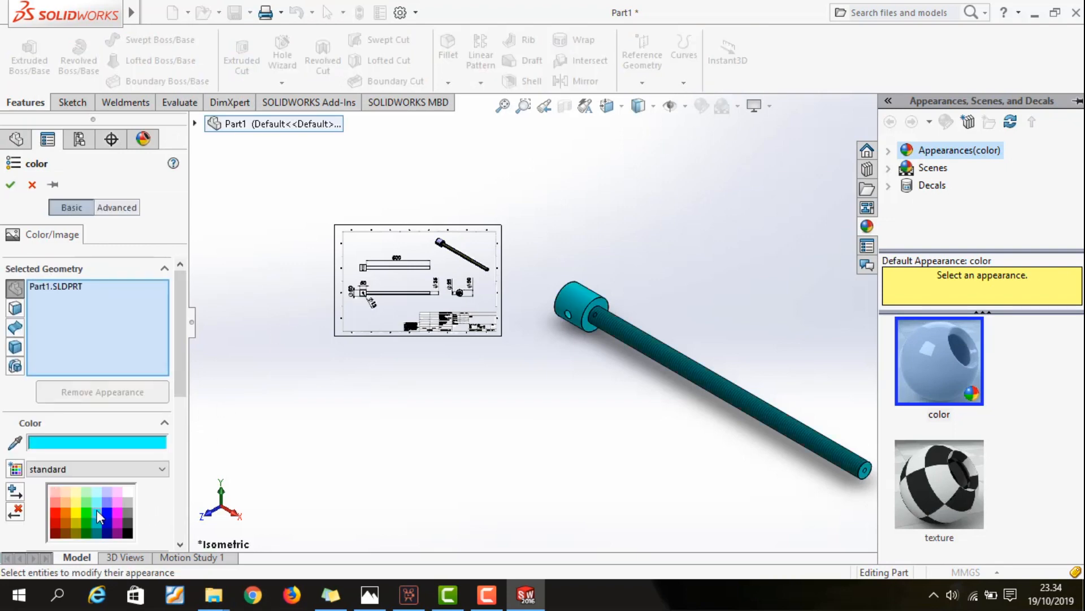
left_click(87, 513)
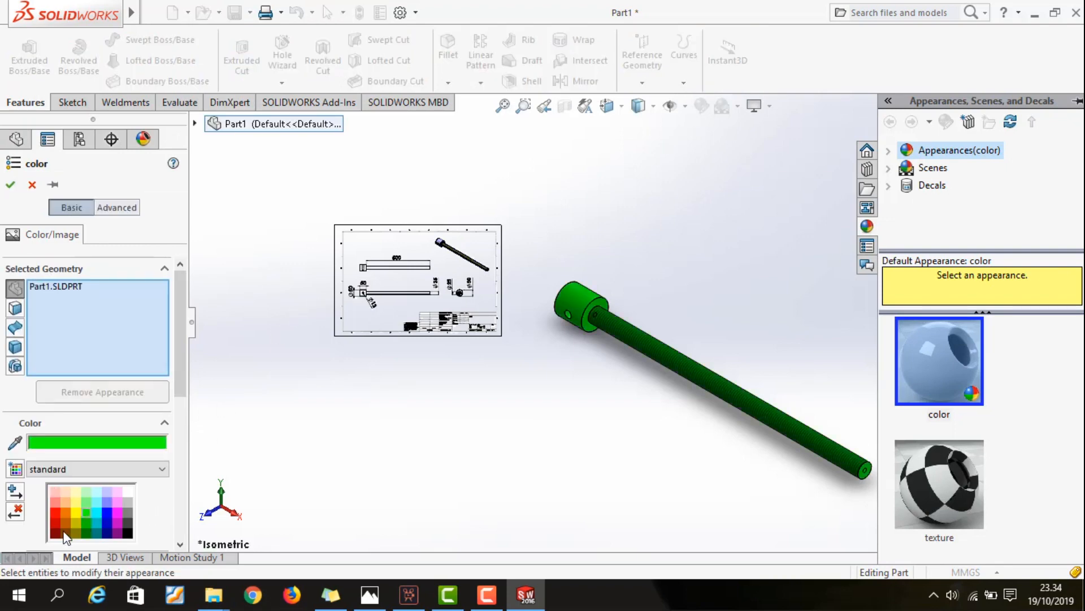
left_click(66, 531)
left_click(56, 514)
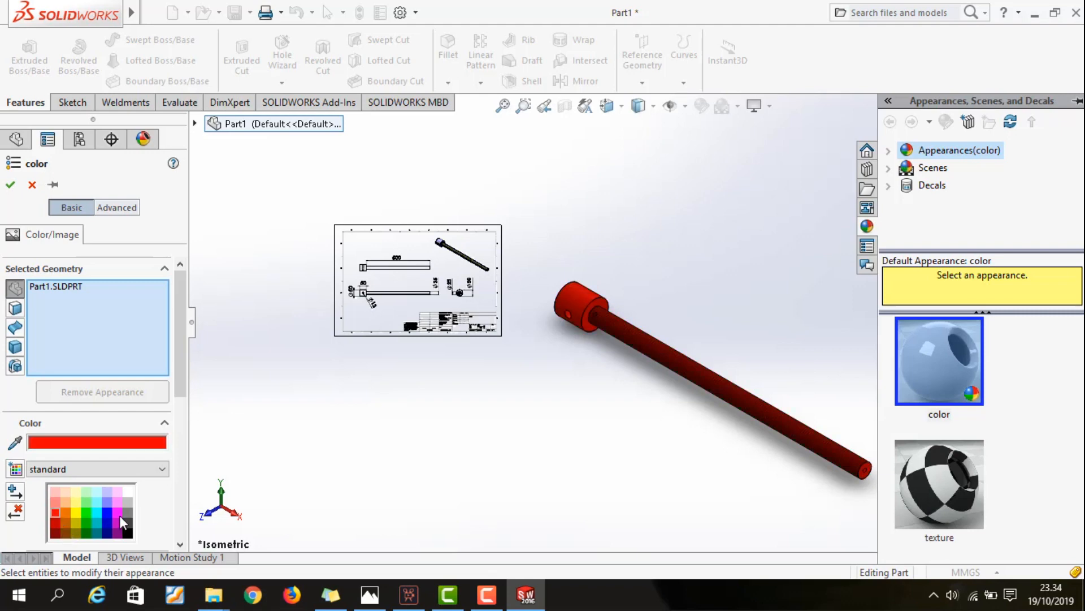
Step: Colour the whole part medium grey with RGB 128, 128, 128 and apply the appearance
scroll(116, 528, "down", 5)
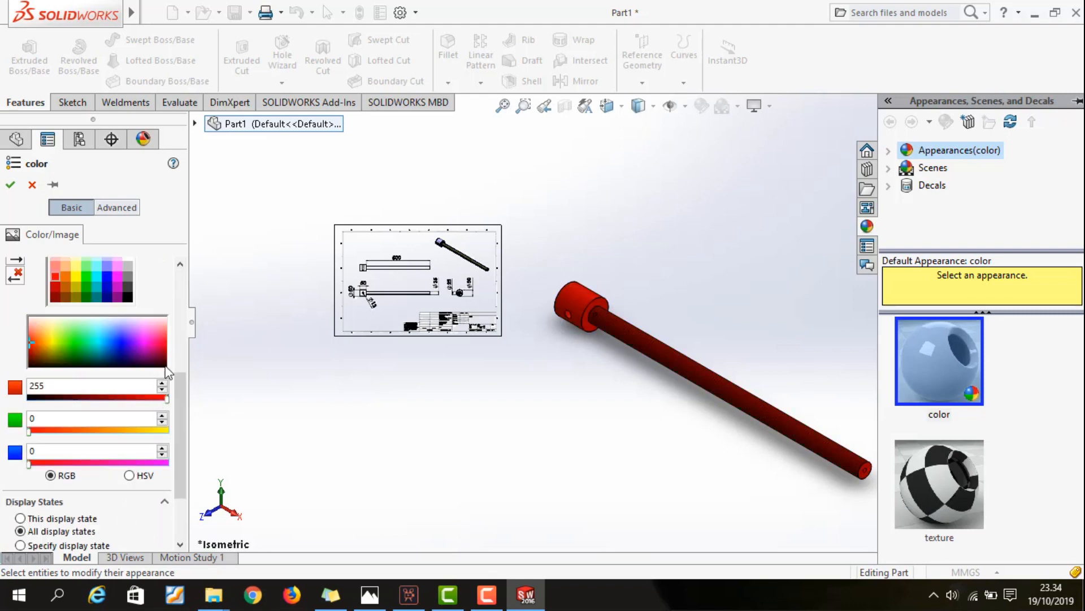
left_click(126, 280)
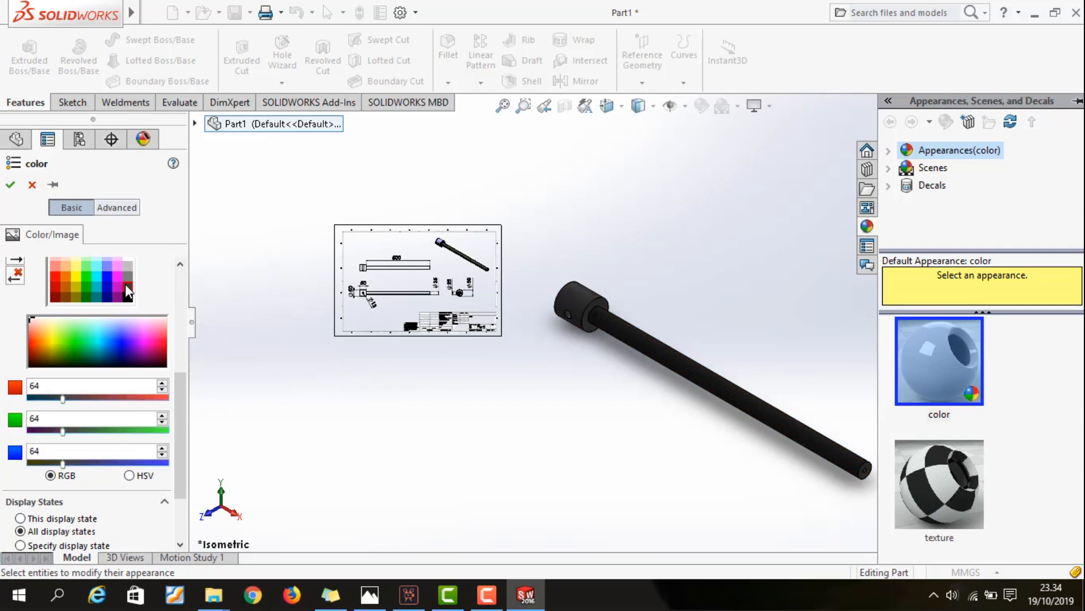
left_click(96, 299)
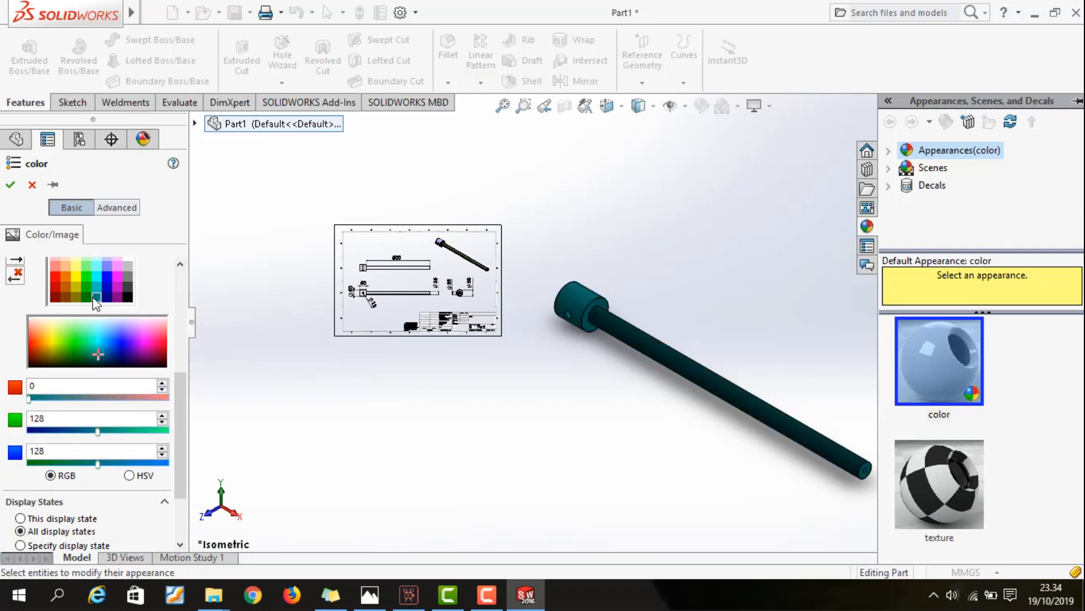
left_click(127, 264)
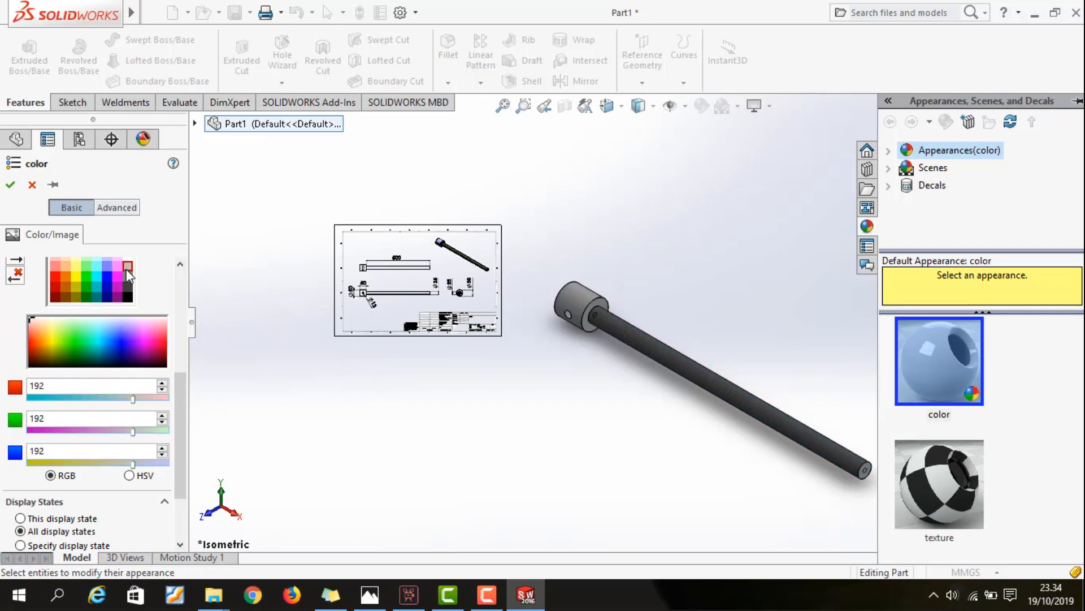
left_click(127, 275)
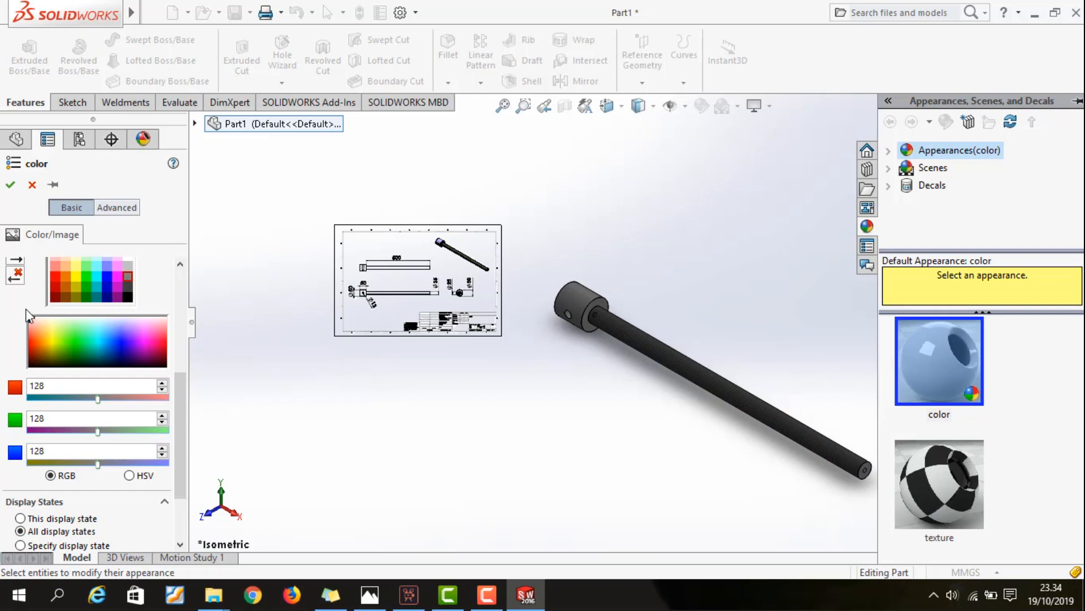
left_click(10, 184)
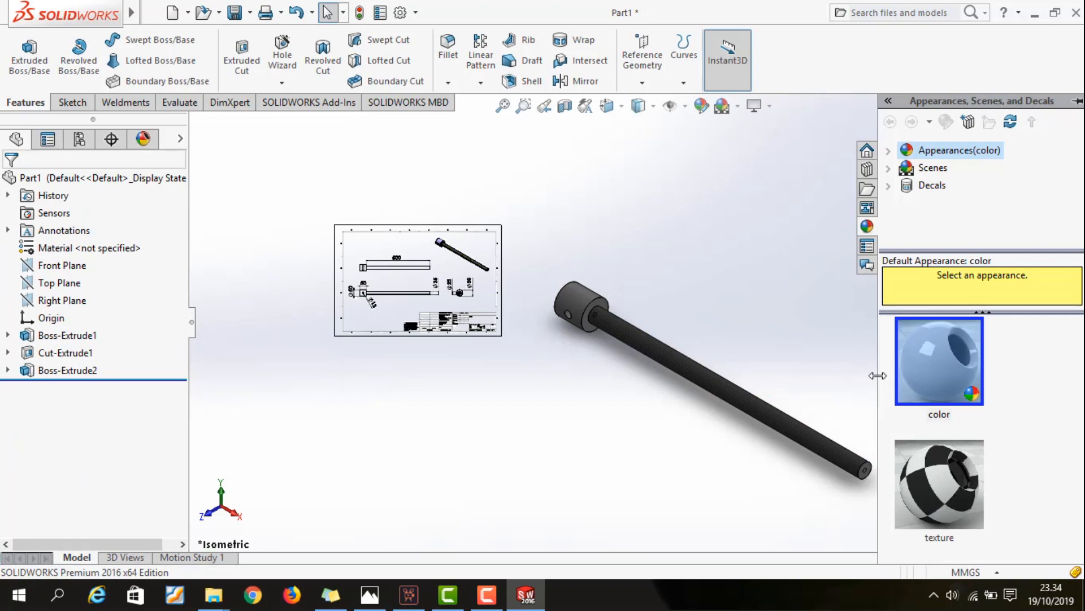
Step: Narrow the Appearances pane and collapse it, checking the grey threaded rod up close
left_click_drag(878, 375, 1021, 377)
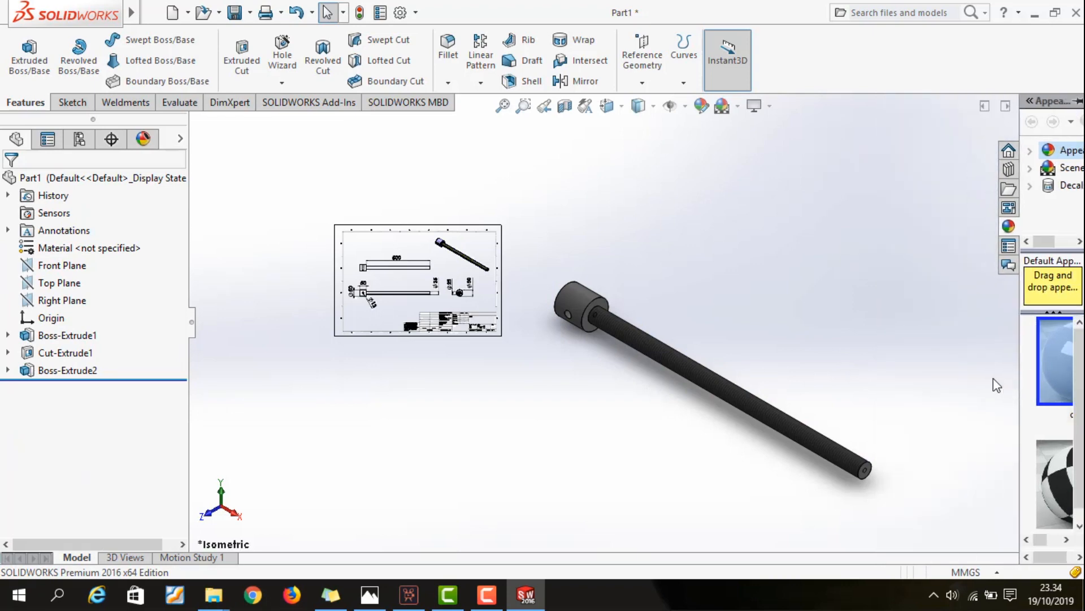
scroll(826, 439, "down", 3)
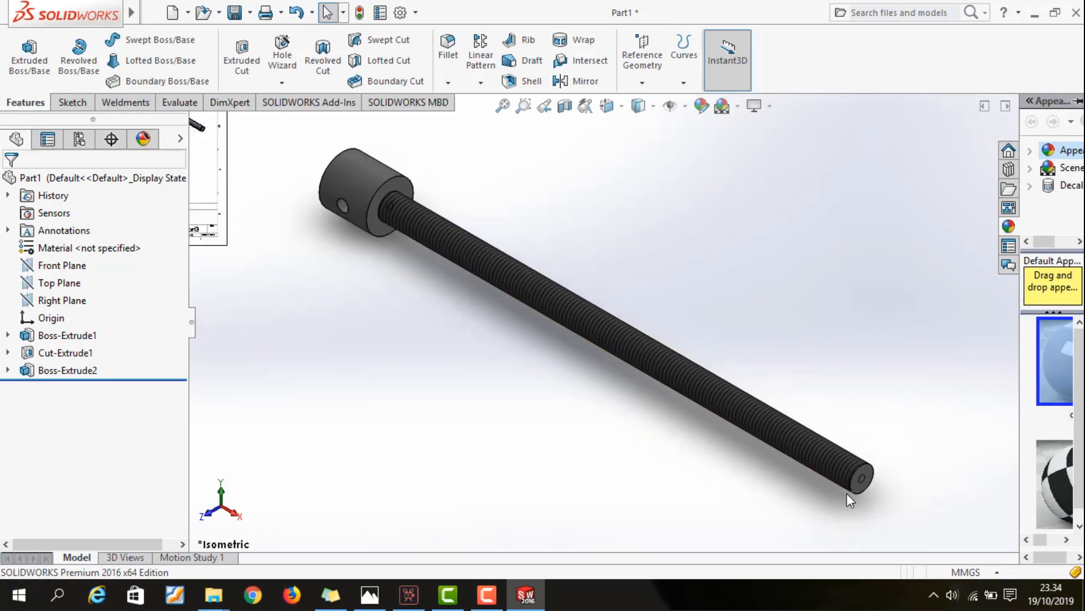
scroll(847, 493, "up", 2)
scroll(500, 256, "up", 1)
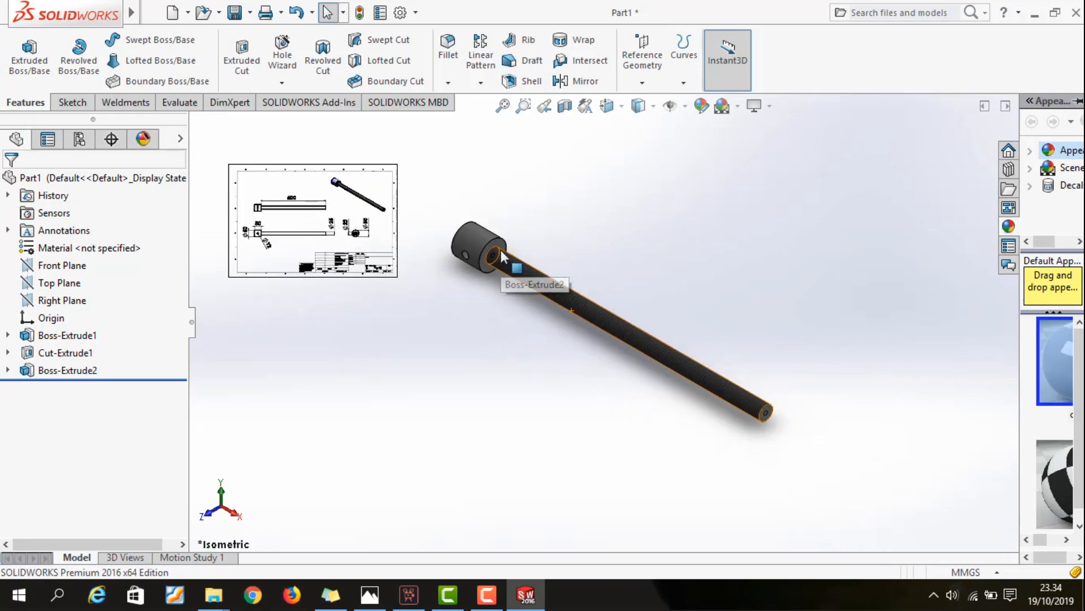
left_click(530, 217)
Step: Save the part in the dongkrak folder under the file name Part3
left_click(233, 15)
left_click(189, 229)
key("BackSpace")
type("3")
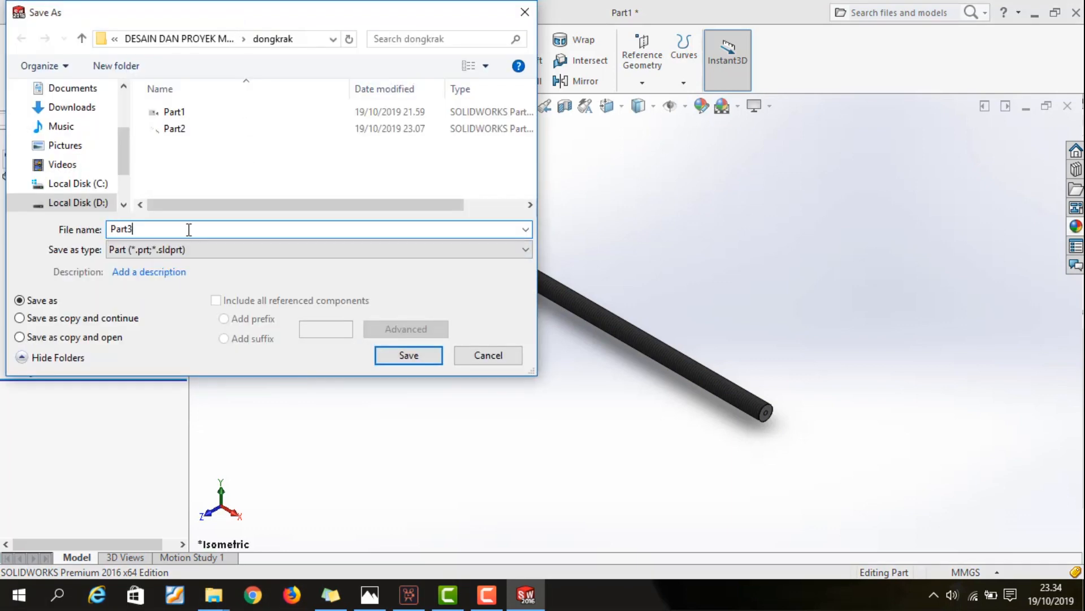
left_click(396, 358)
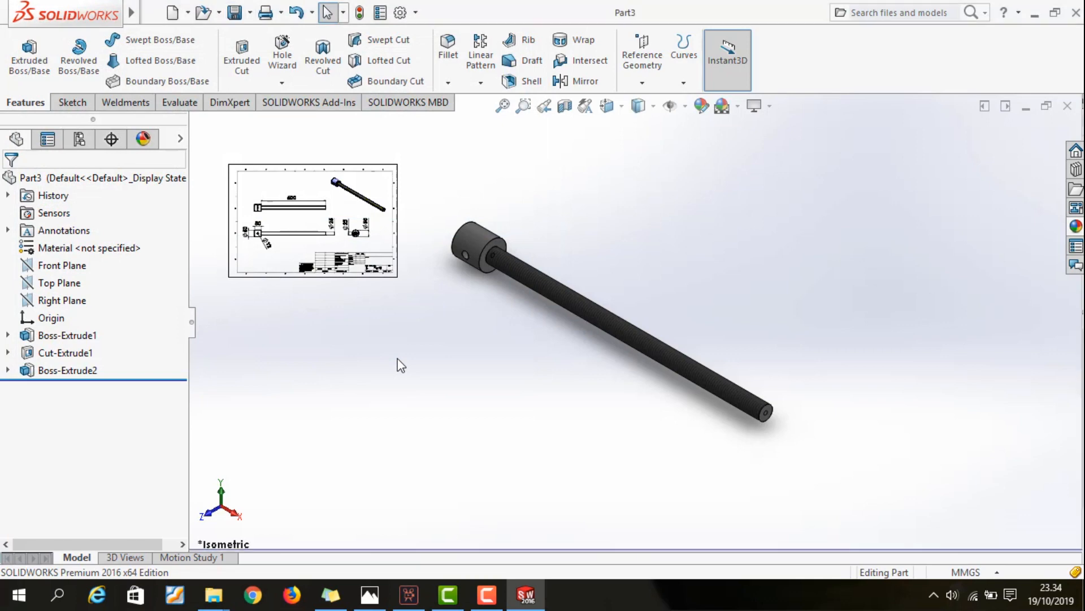
Step: Move the reference drawing picture lower so that it sits below the level of the rod's head
scroll(332, 269, "up", 3)
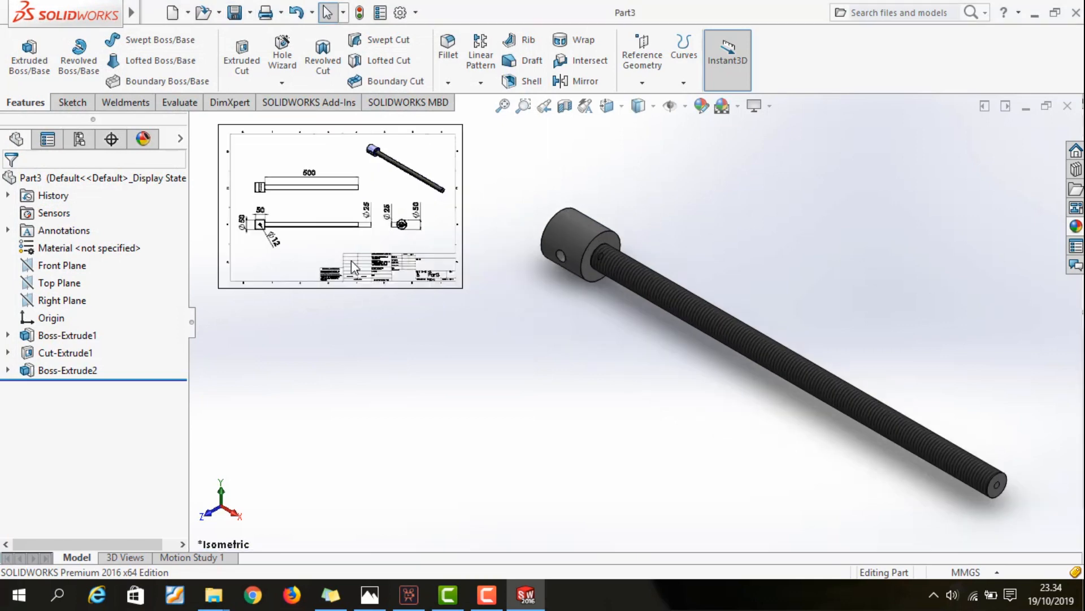
scroll(337, 251, "down", 1)
mouse_move(337, 251)
left_mouse_down()
mouse_move(344, 329)
mouse_move(378, 387)
left_mouse_up()
scroll(433, 392, "up", 1)
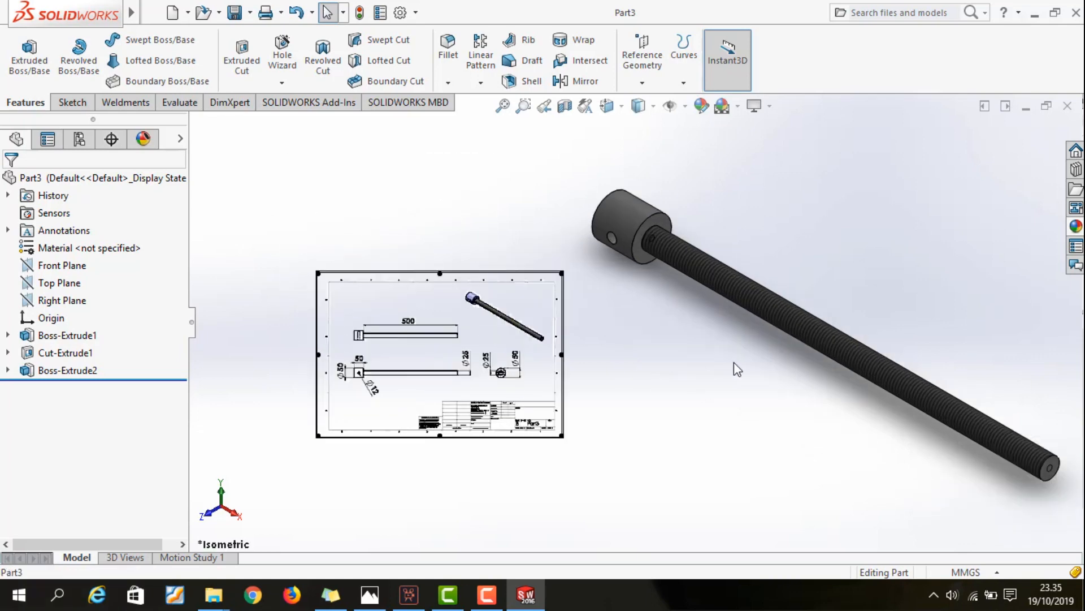